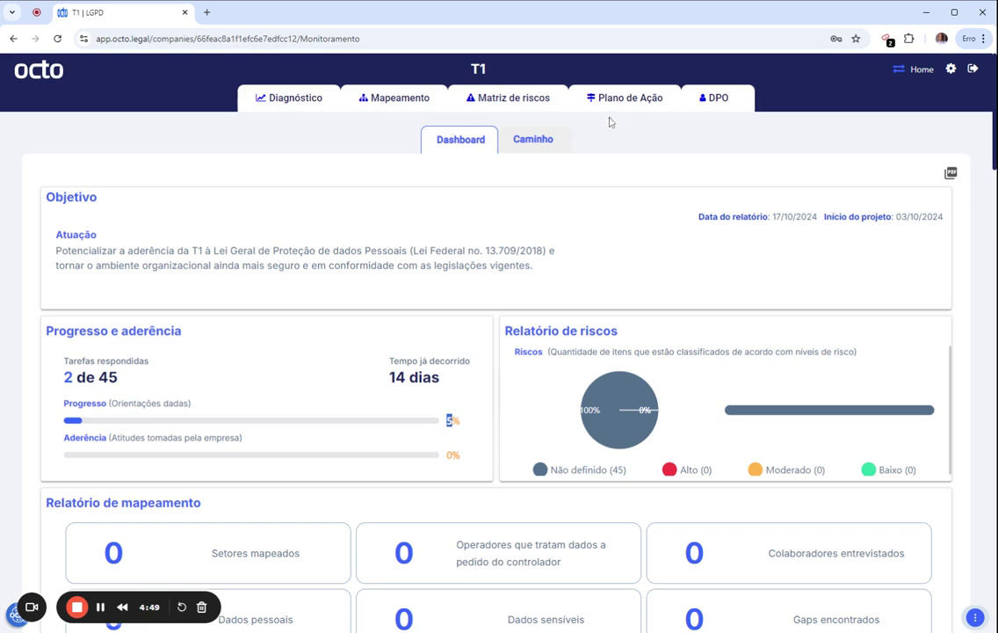
Clear the responsible person from in-progress Activity 1 in the action plan and save it.
click(618, 105)
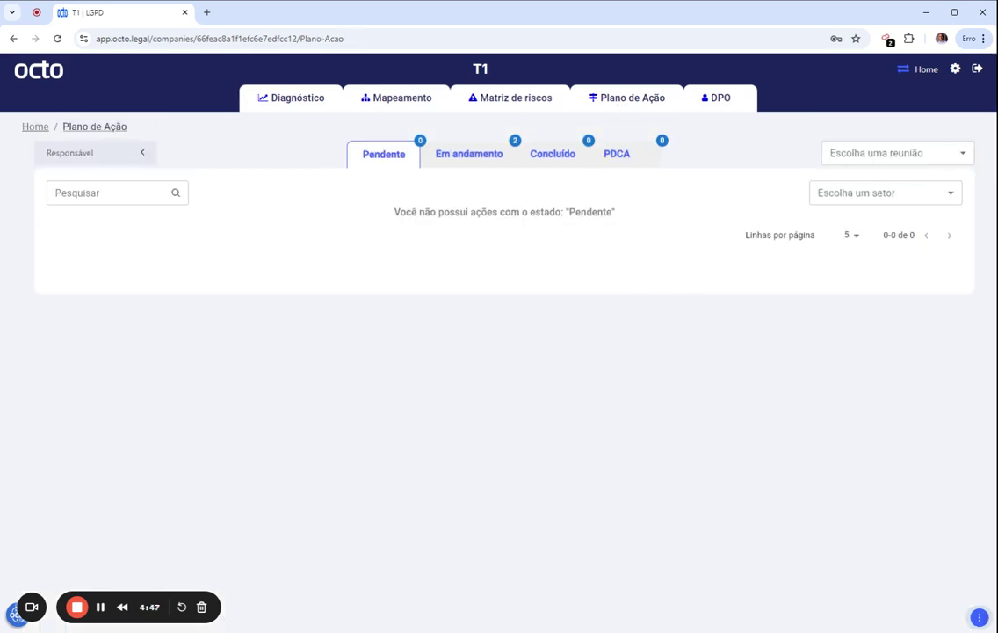
click(490, 167)
click(681, 245)
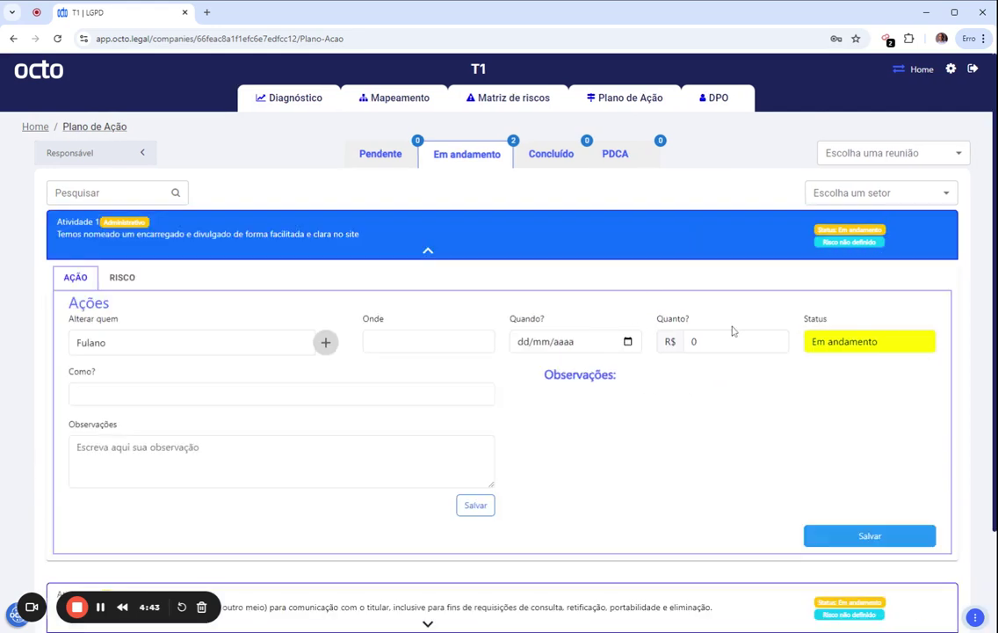
click(185, 347)
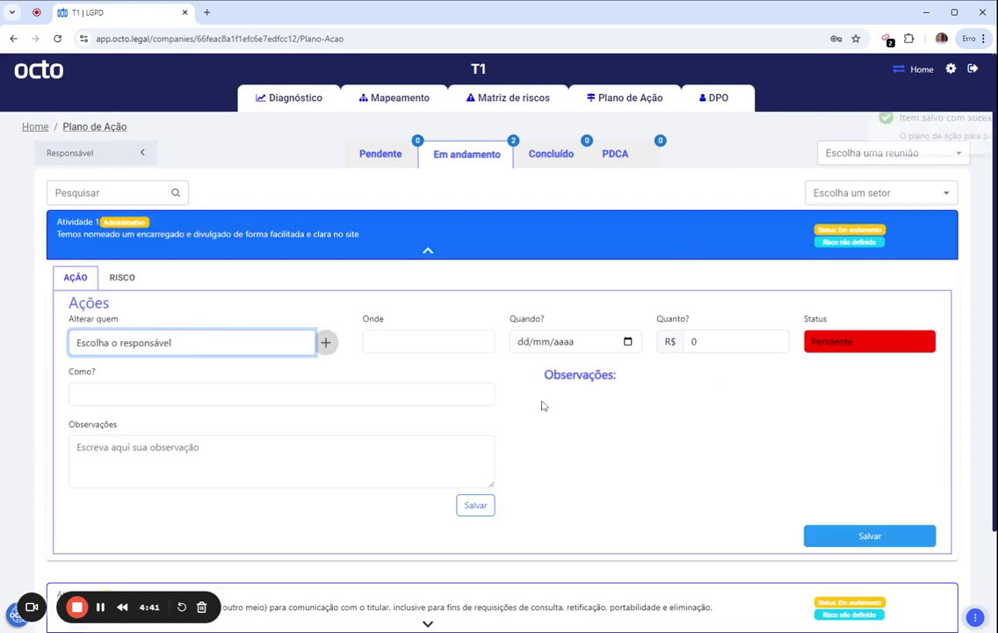
click(869, 535)
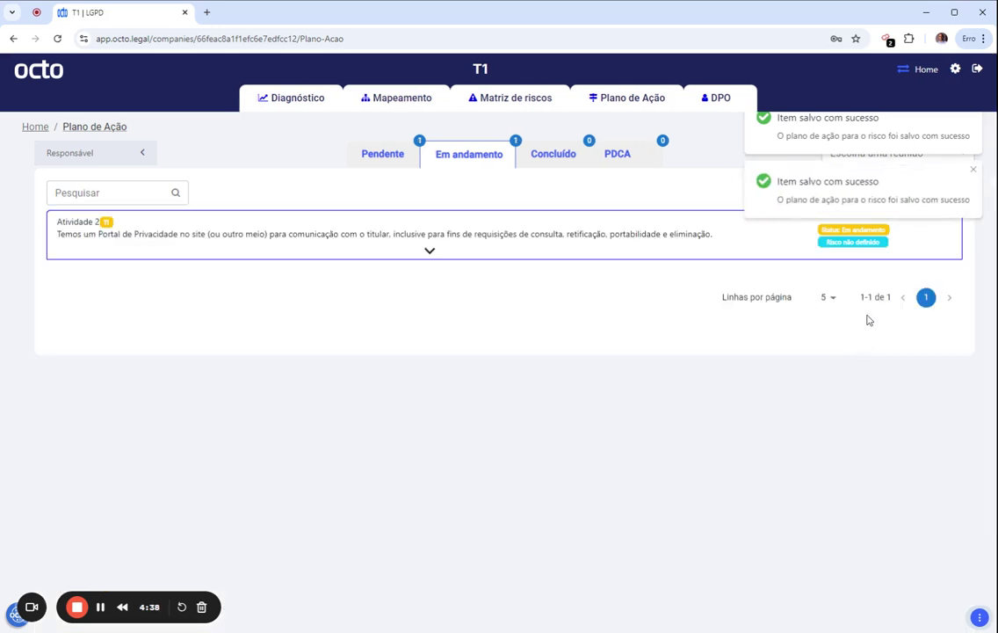
Clear the responsible person from in-progress Activity 2, save it, and show the pending activities.
click(683, 246)
click(282, 345)
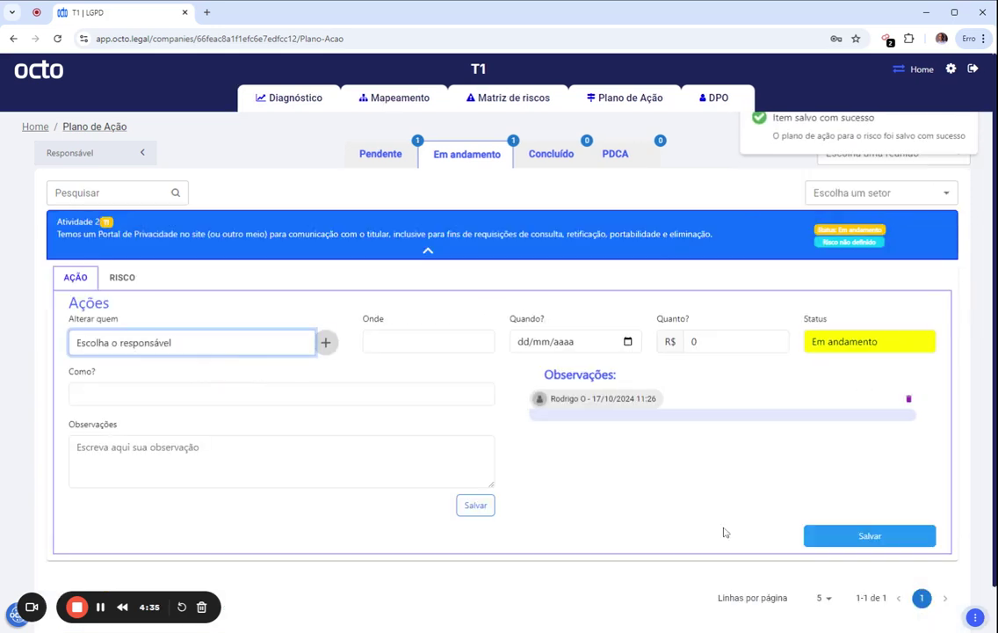
click(851, 537)
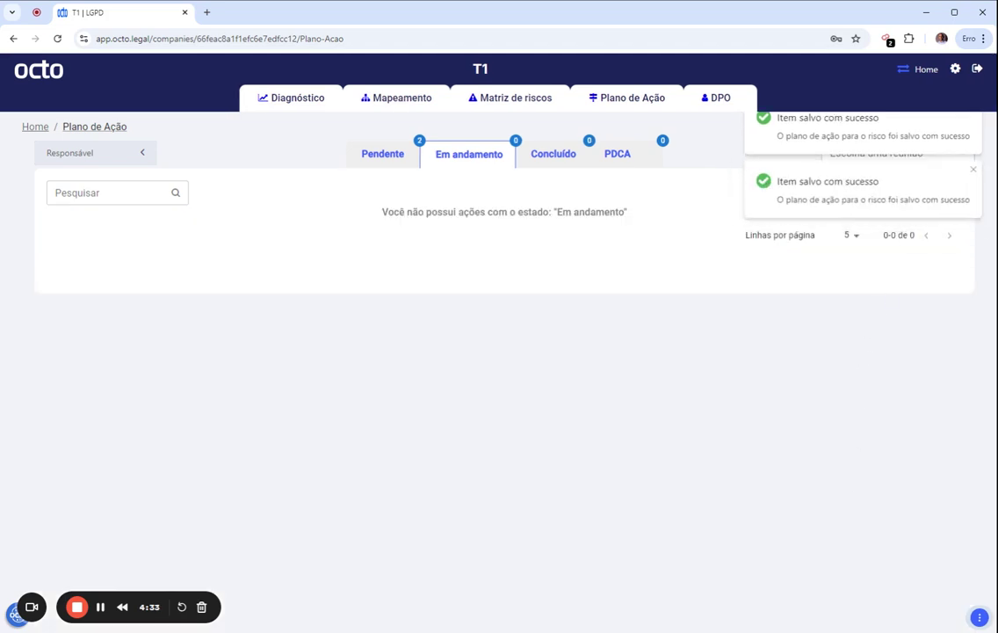
click(395, 154)
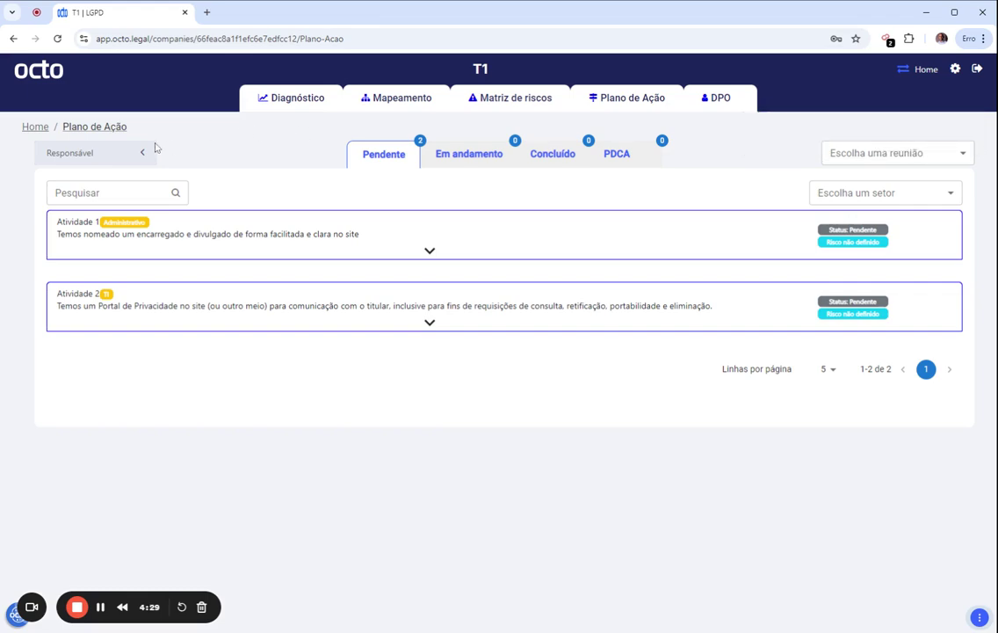
Return to the dashboard and examine the answered-tasks count and the progress percentage.
click(44, 130)
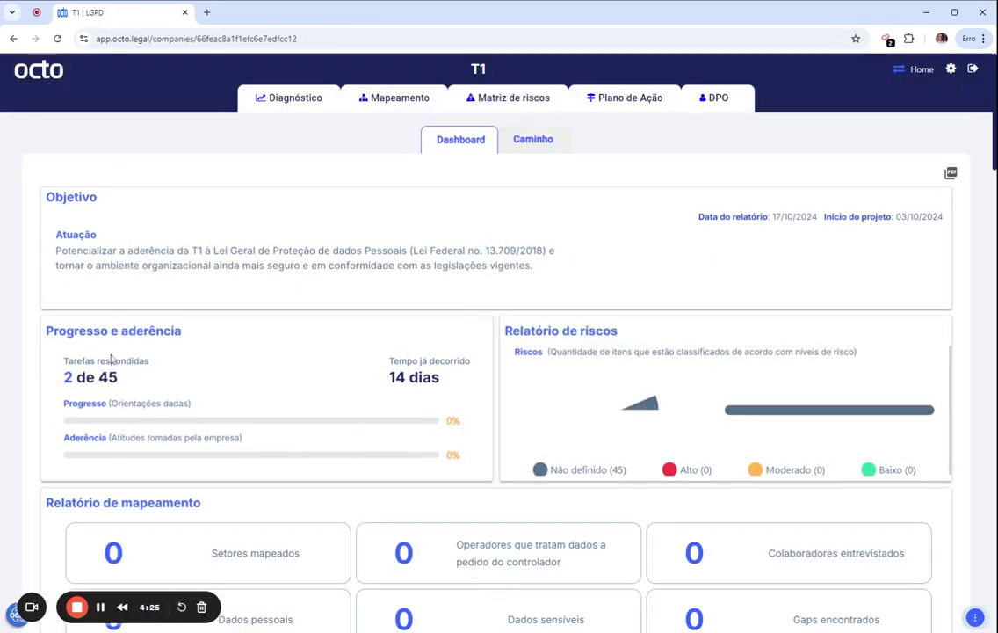
drag(76, 361, 143, 360)
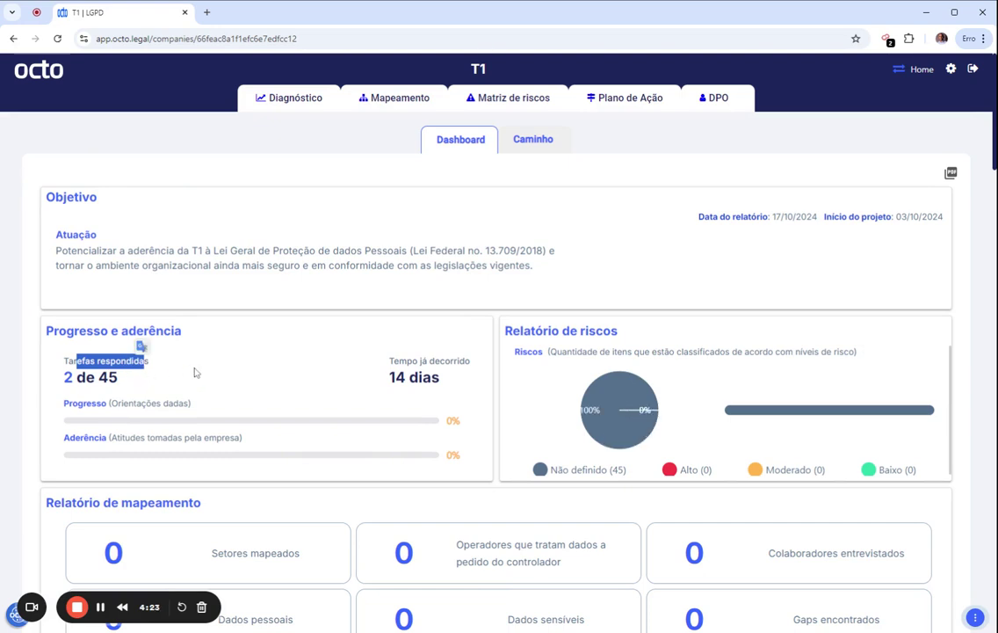
drag(63, 377, 126, 383)
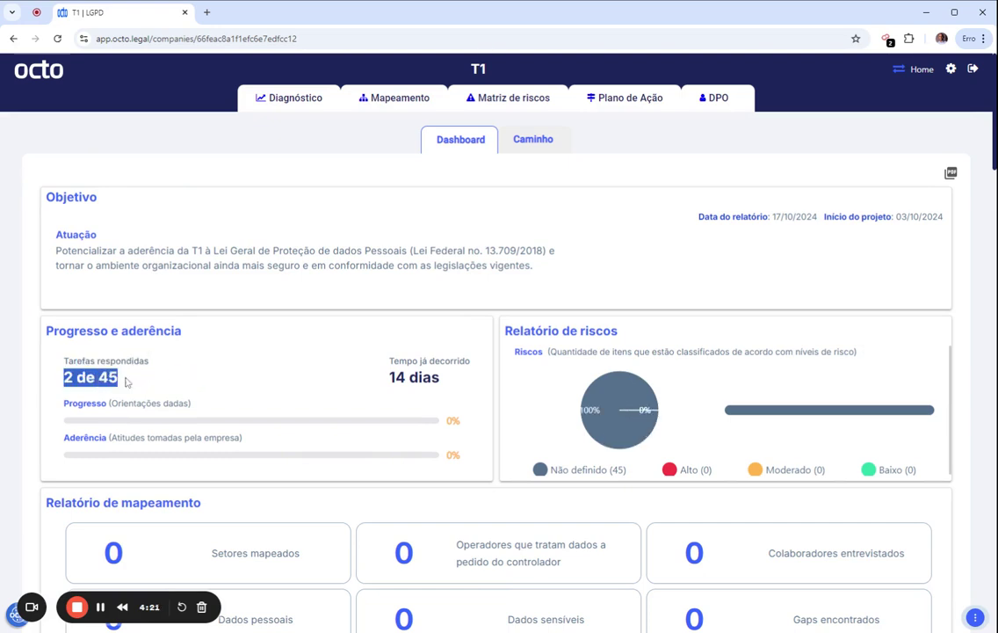
double_click(107, 377)
drag(443, 420, 475, 423)
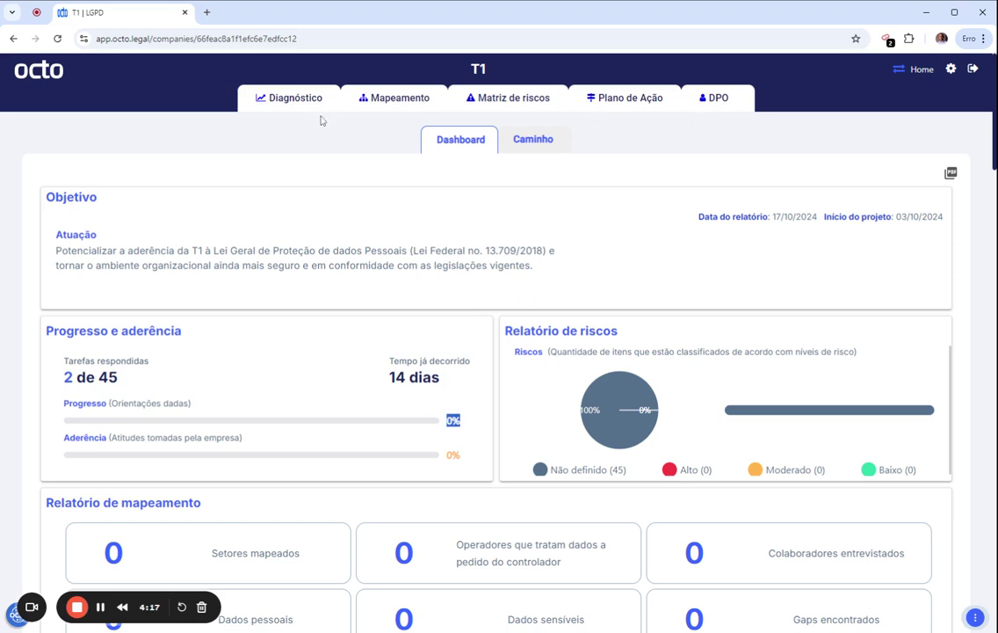
Mark diagnostic Task 3 about the ZeroTrust system as "Revisar" and check for it in the action plan.
click(281, 109)
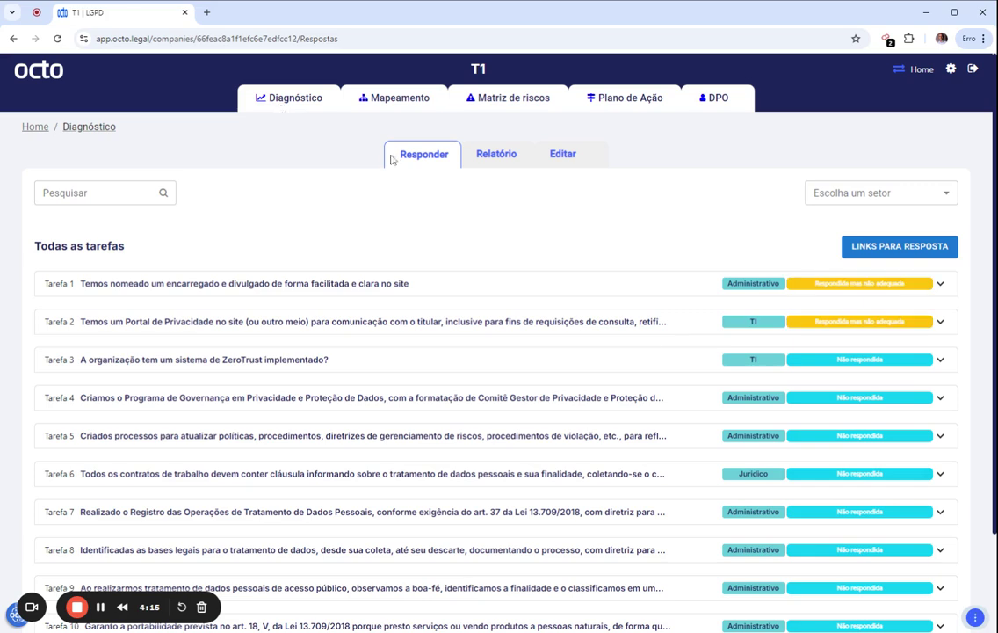
scroll(701, 356, down, 2)
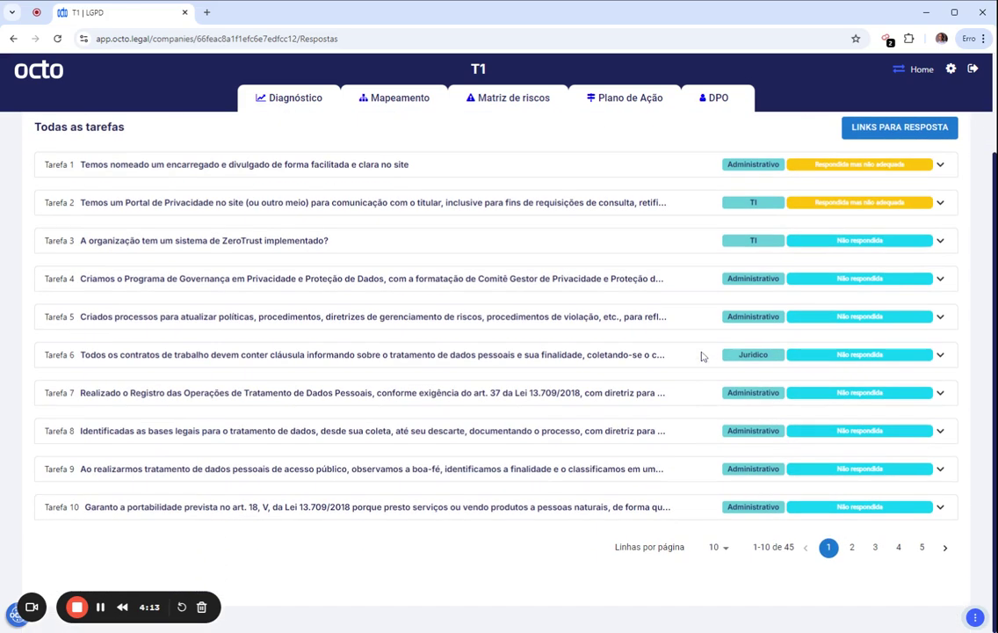
click(688, 251)
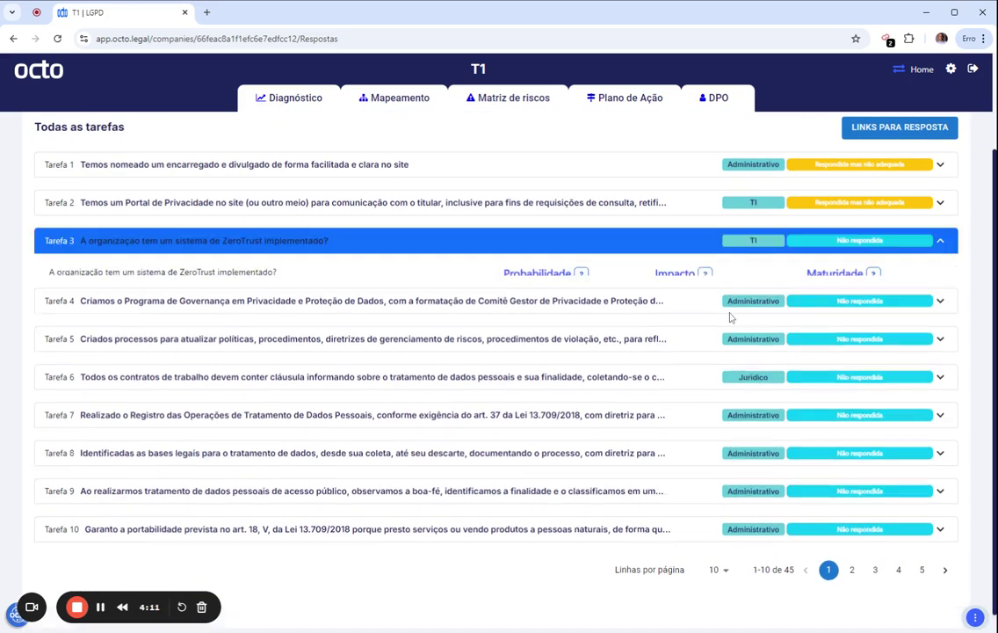
click(856, 367)
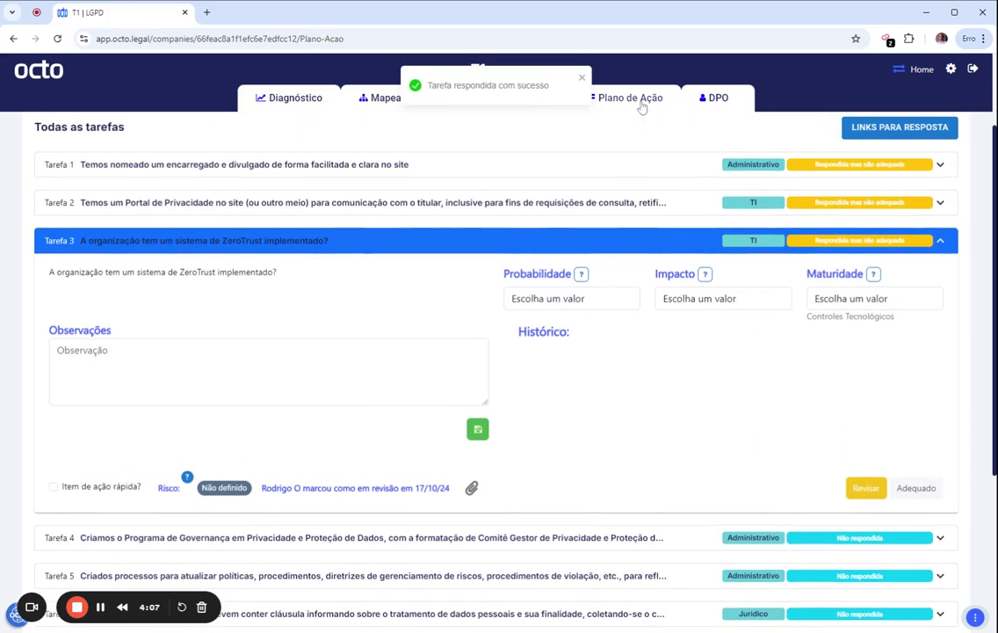
click(631, 100)
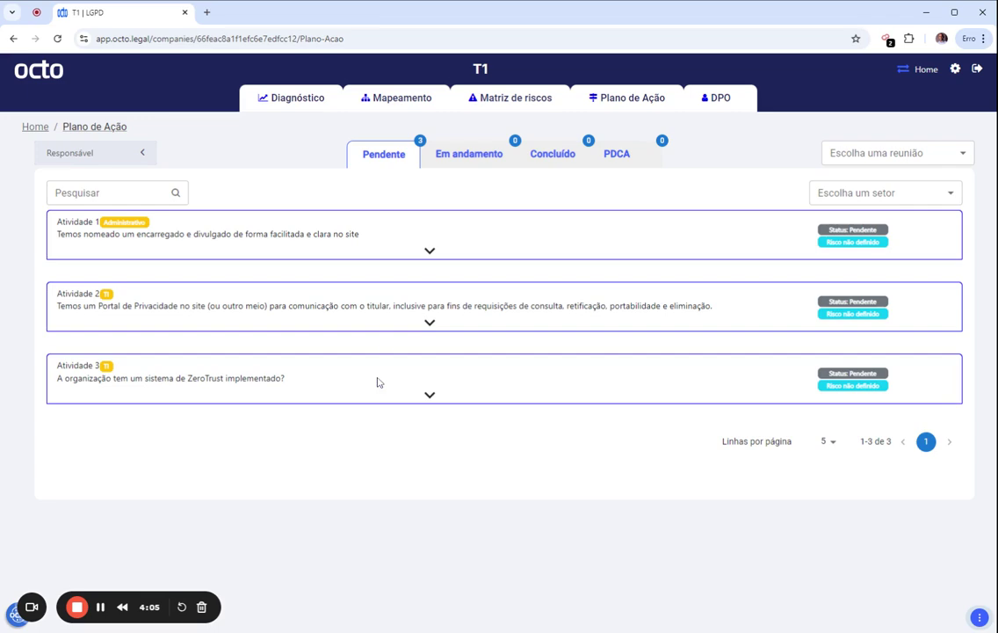
Mark all diagnostic tasks as "revisar" with the bulk option and confirm.
click(279, 102)
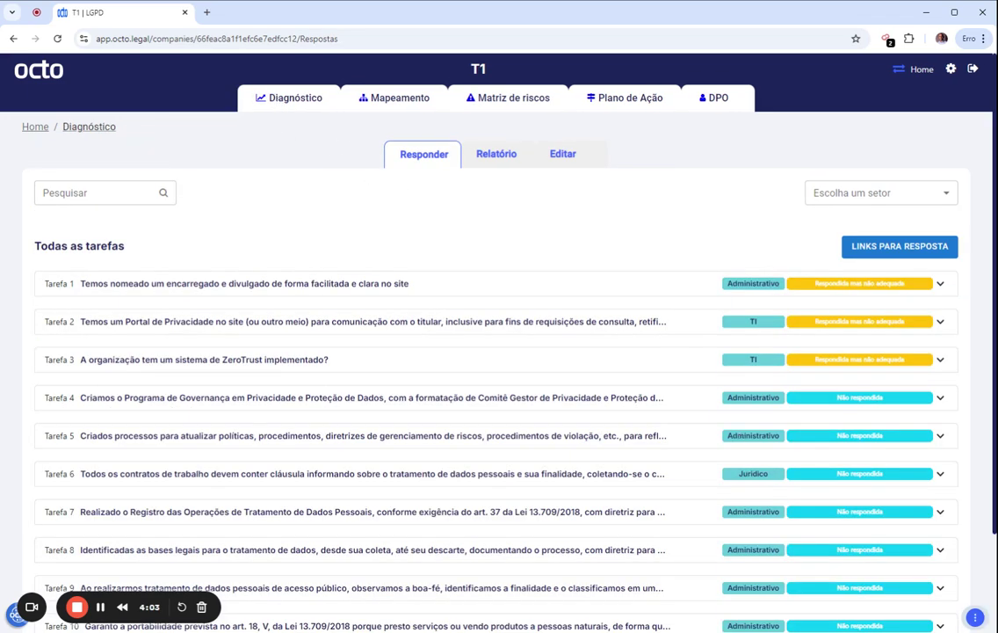
scroll(868, 195, down, 2)
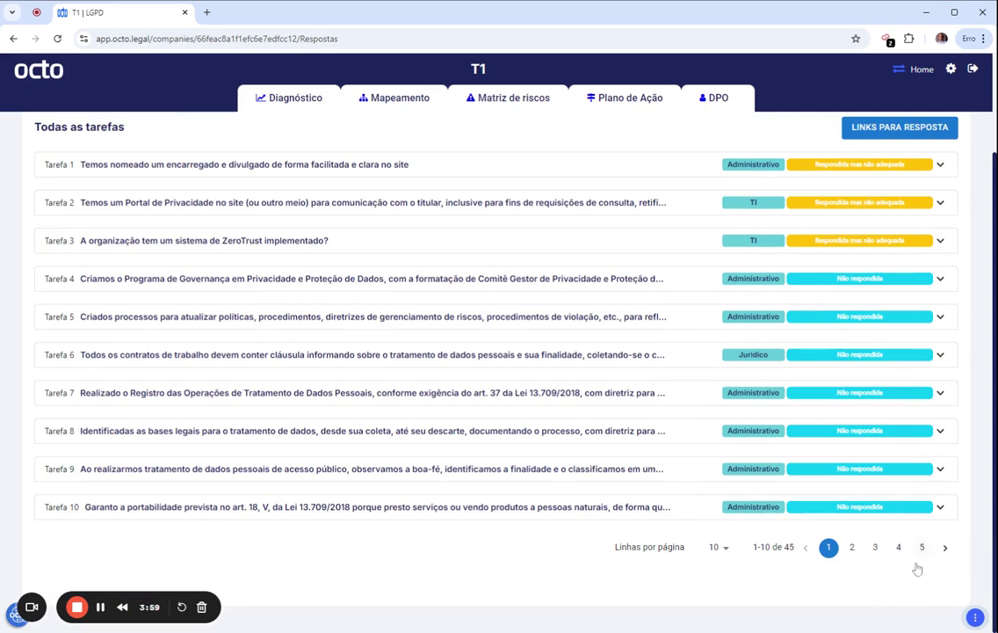
click(976, 620)
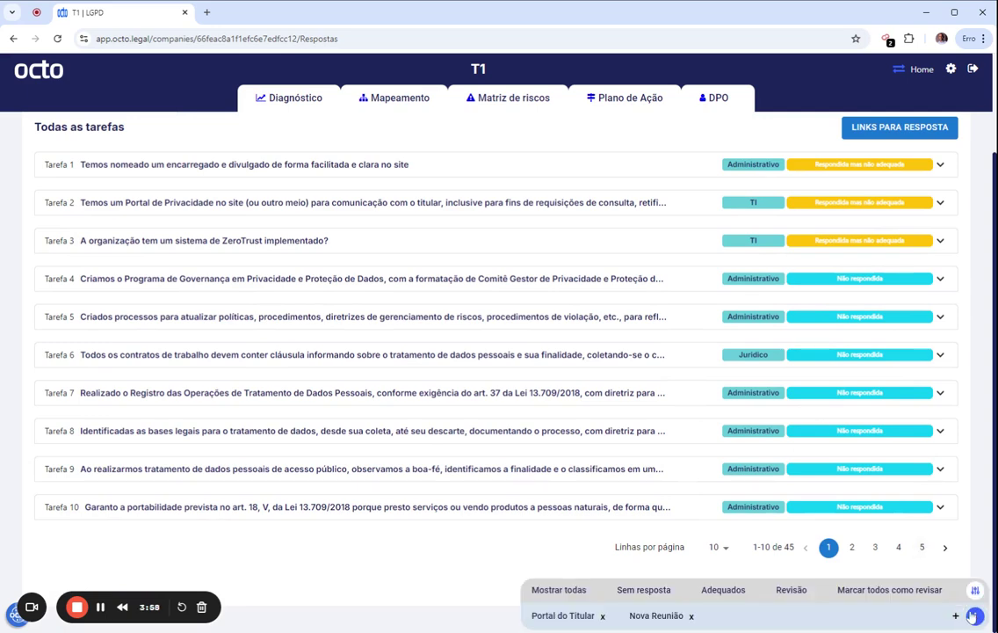
click(894, 589)
click(657, 389)
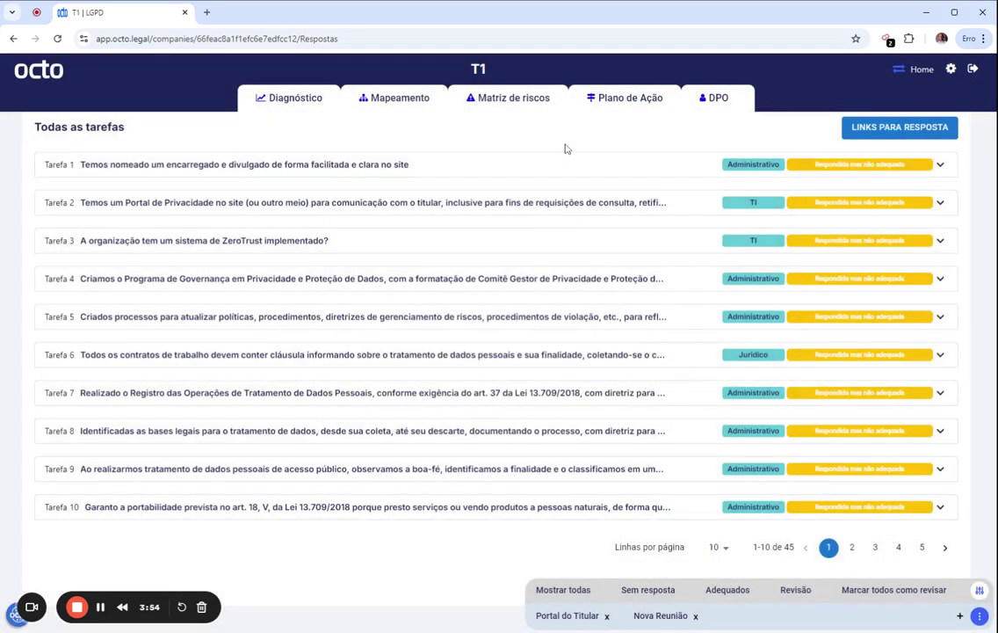
Review the list of pending activities in the action plan.
click(611, 101)
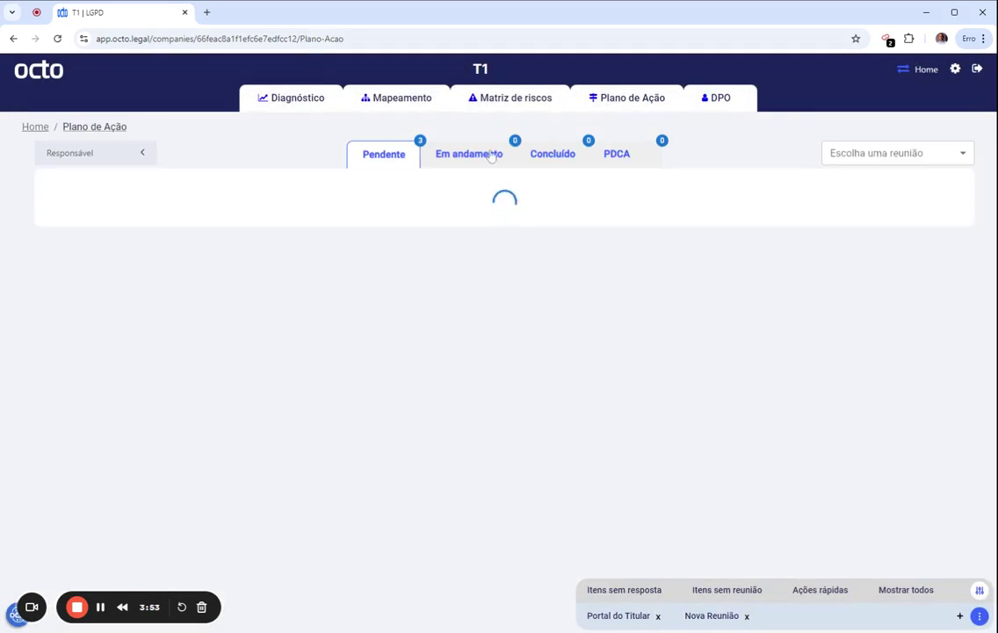
scroll(390, 390, down, 3)
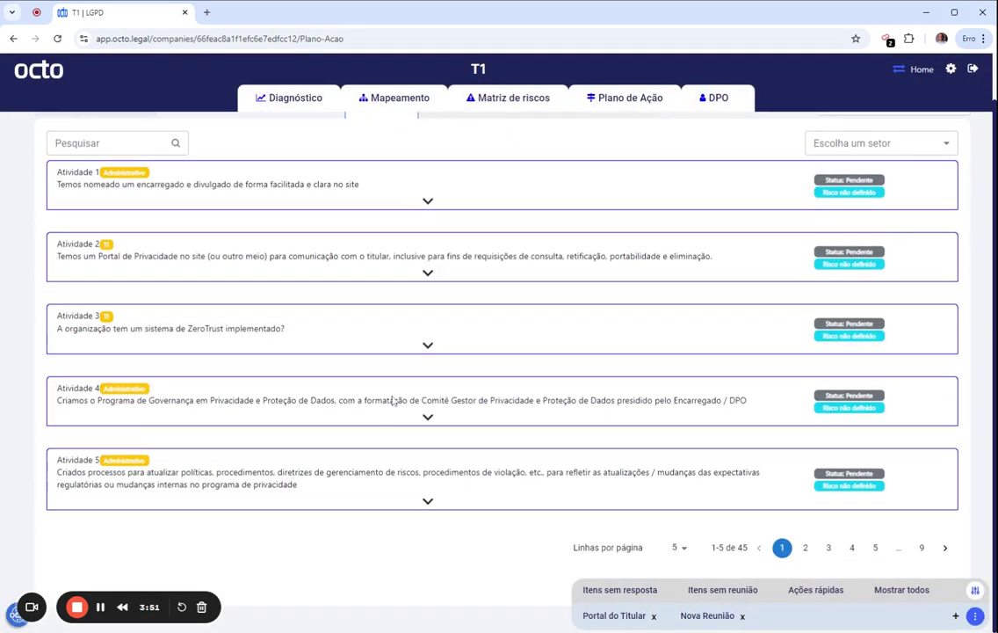
scroll(396, 401, up, 3)
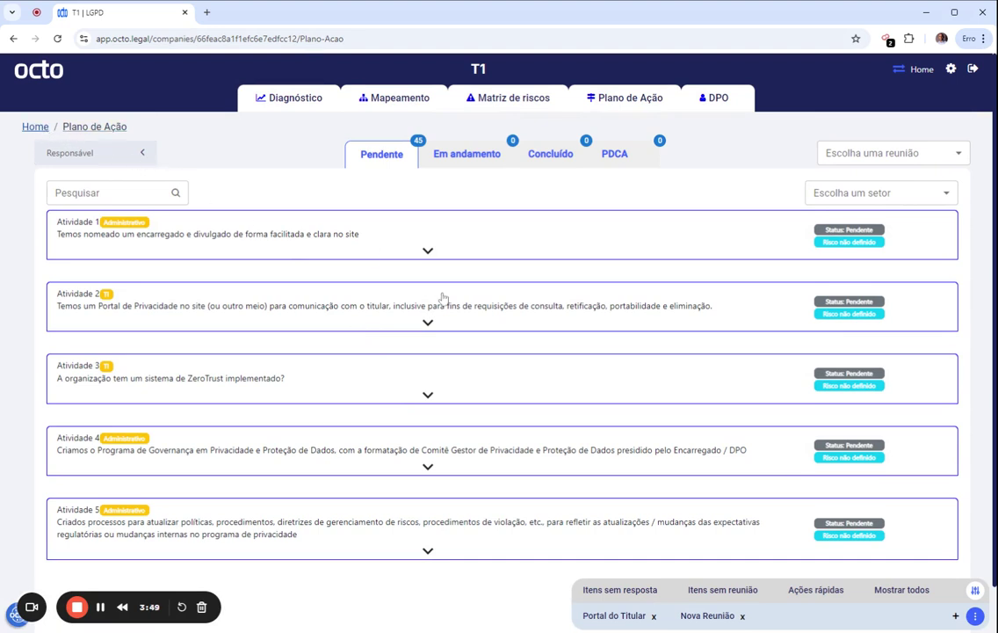
Return to the dashboard and examine the "Progresso (Orientações dadas)" indicator.
key(F5)
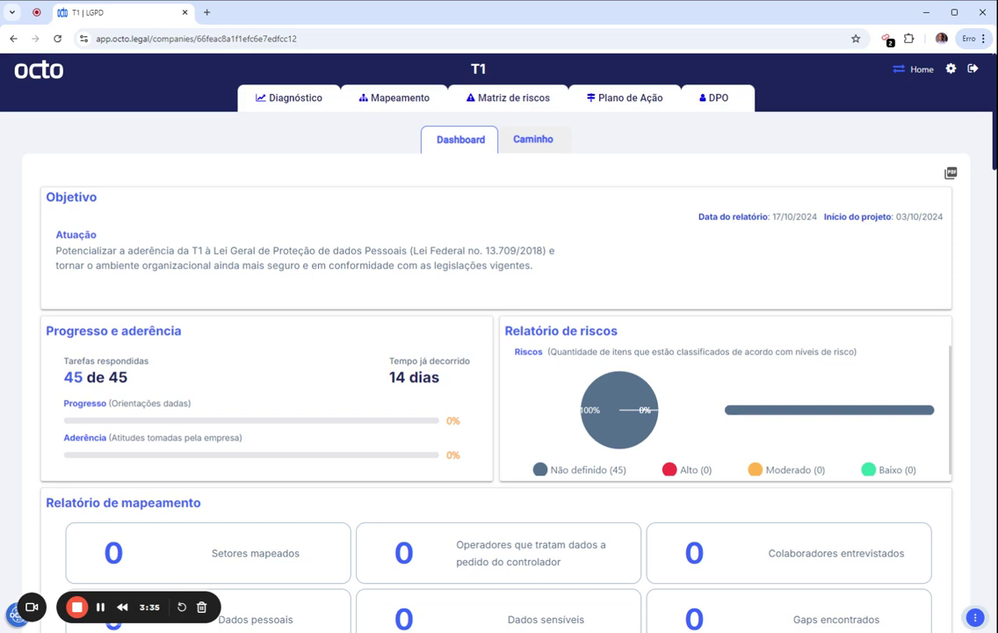
double_click(92, 404)
drag(121, 404, 156, 403)
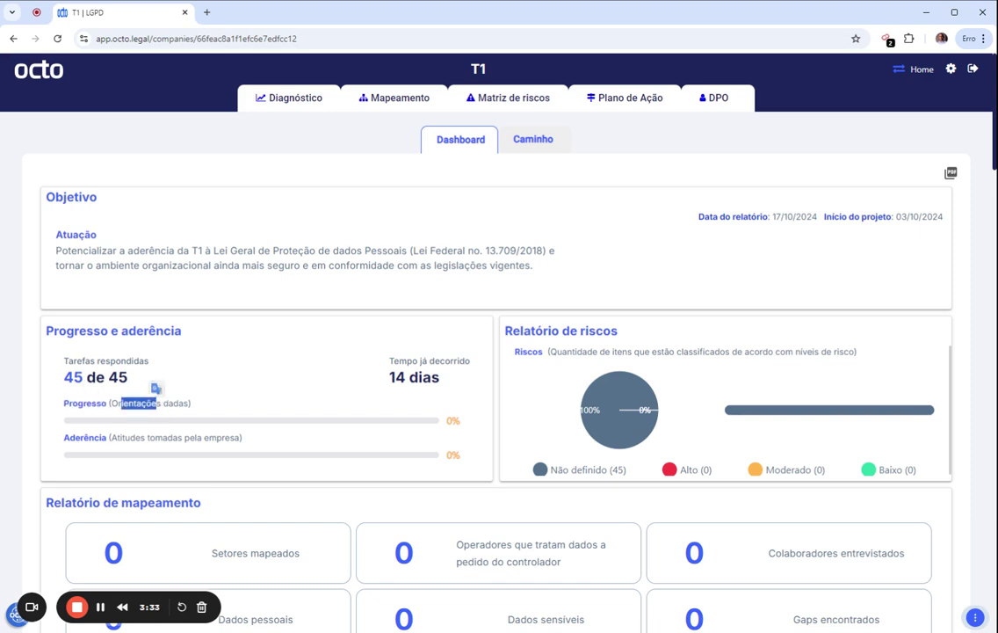
double_click(132, 404)
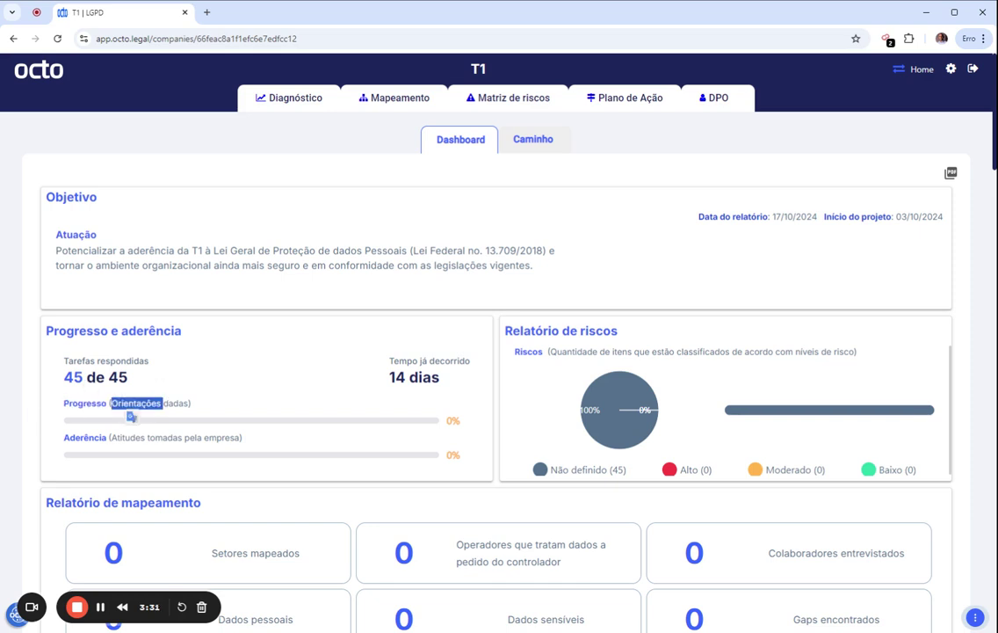
Open pending Activity 1 in the action plan and assign it a responsible person.
click(598, 102)
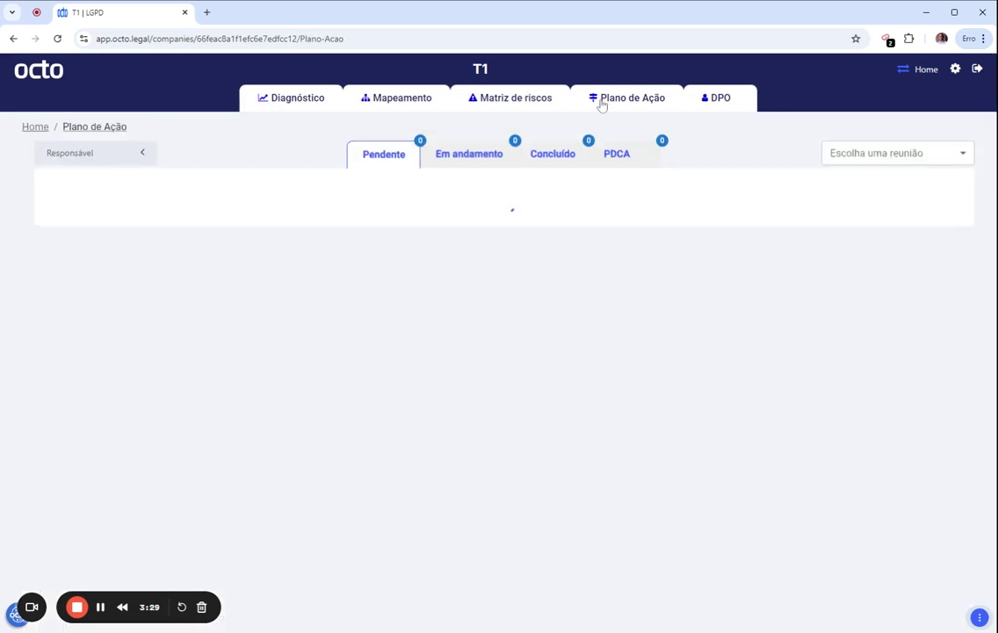
click(325, 241)
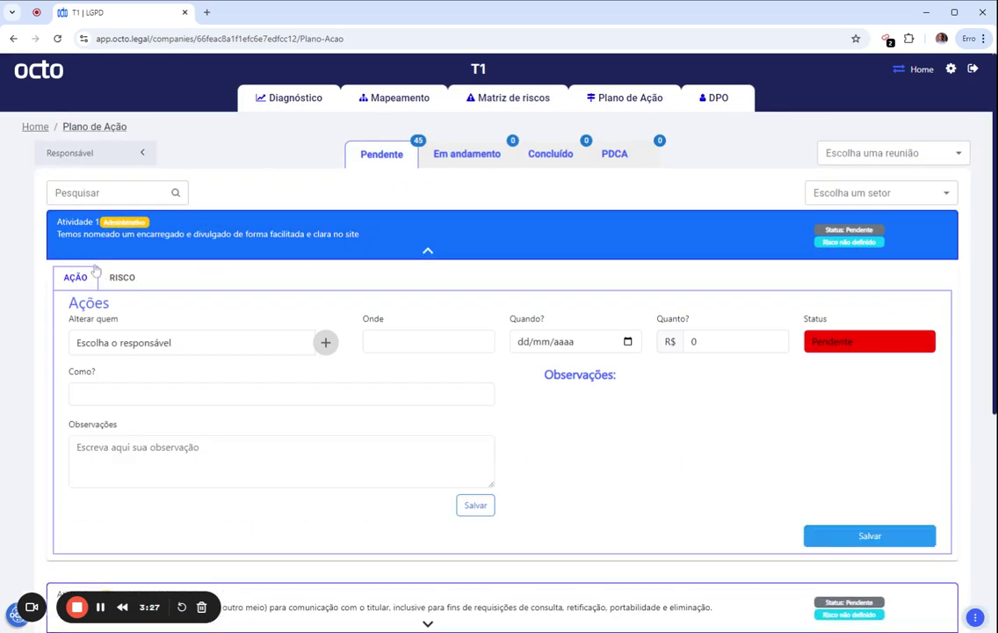
click(145, 344)
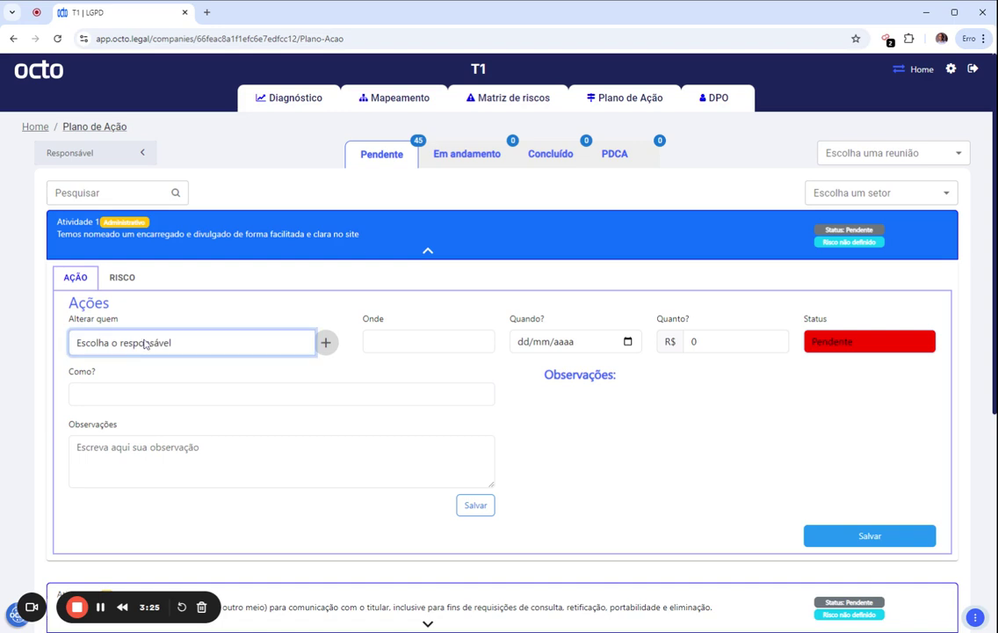
click(117, 381)
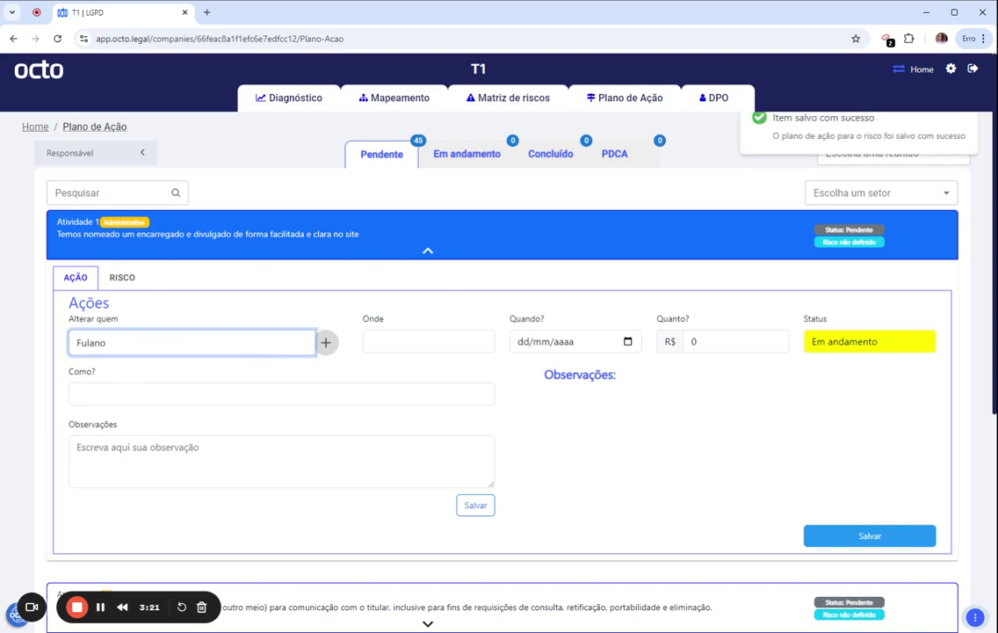
Set Activity 1's "Como?" to "Termo de nomeação e colocar no site." and its date to 24/10/2024, and save the action.
click(132, 393)
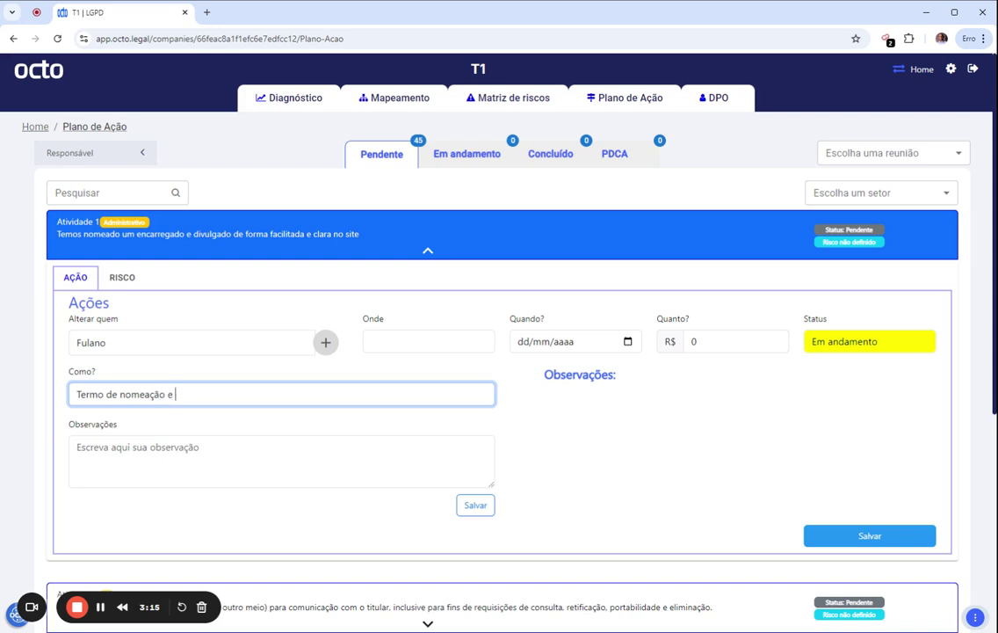
text(Termo de nomeação e colocar no site.)
click(628, 358)
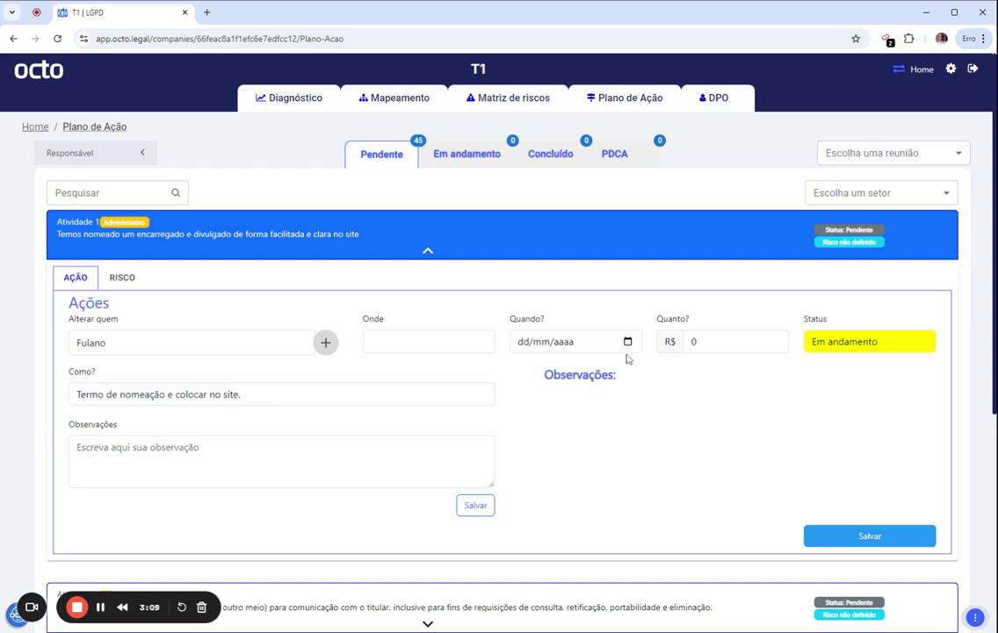
click(595, 465)
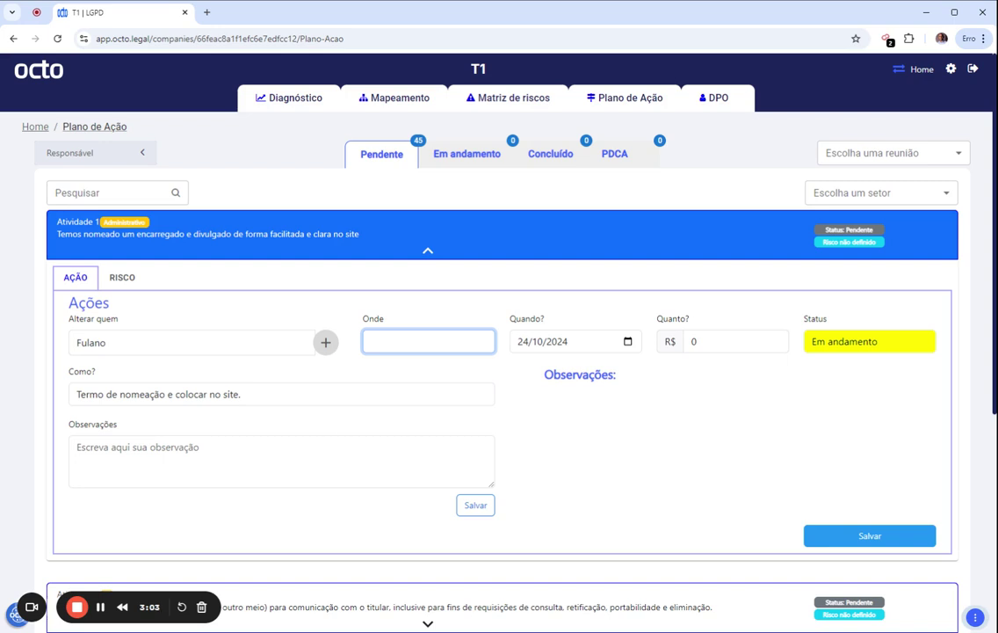
click(281, 460)
click(869, 536)
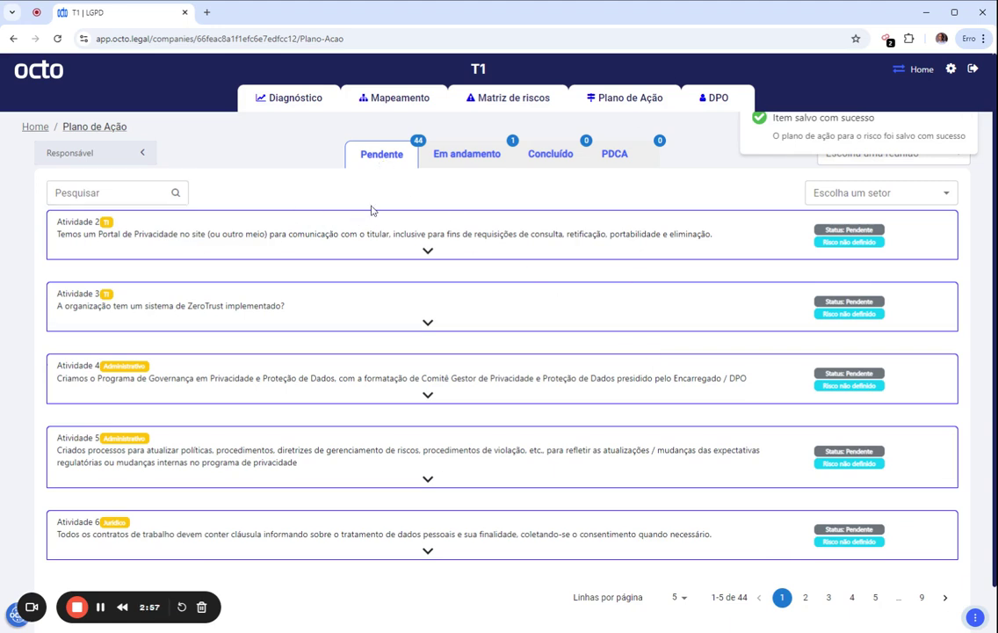
Return to the dashboard to check the progress and adherence indicators.
click(44, 130)
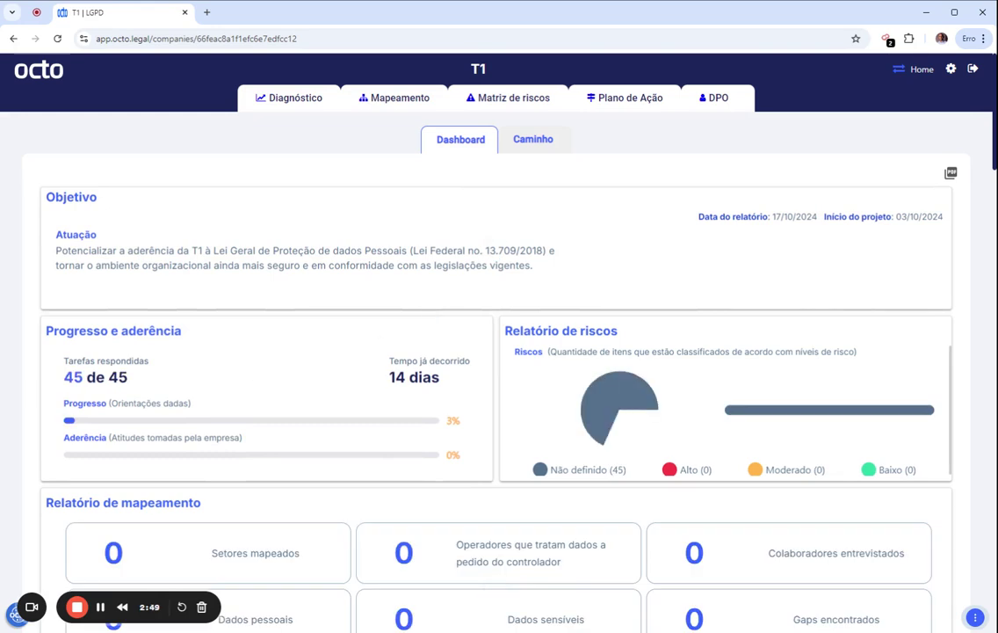
Examine the "Progresso" percentage and the "Tarefas respondidas" count on the dashboard.
drag(59, 413, 139, 415)
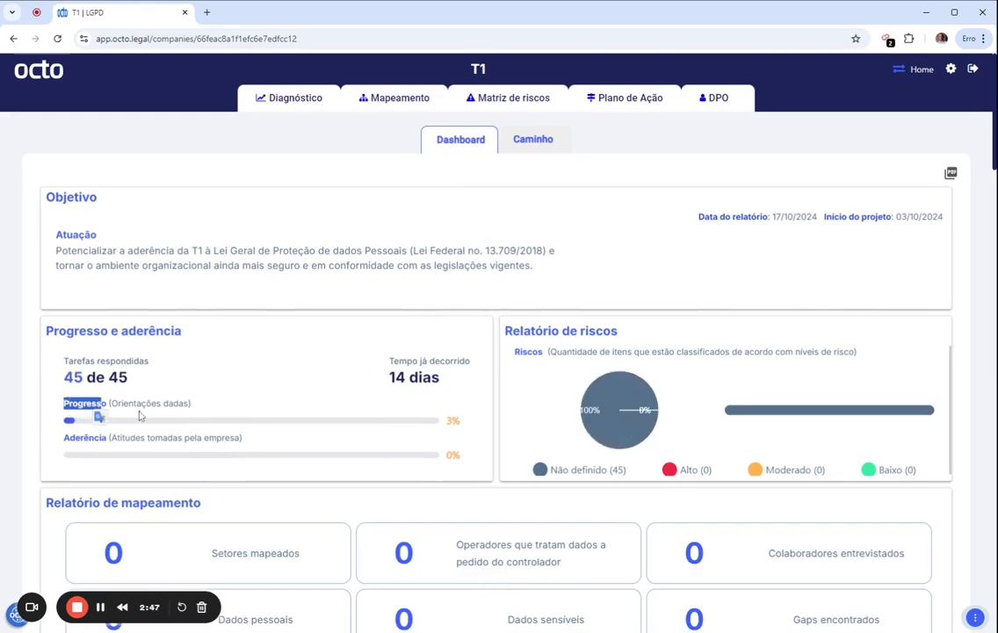
drag(444, 421, 475, 427)
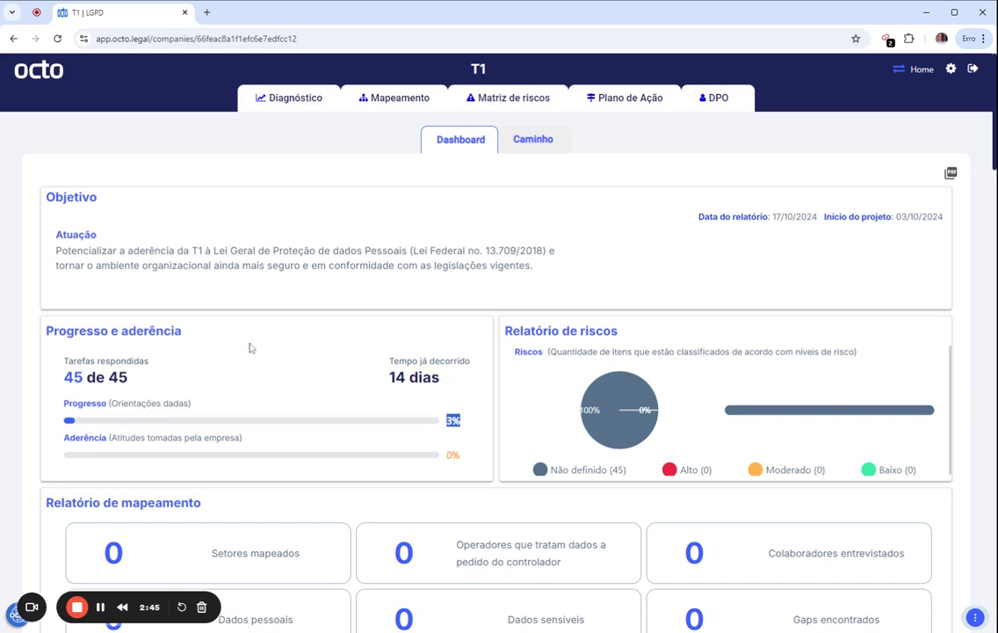
drag(133, 377, 58, 376)
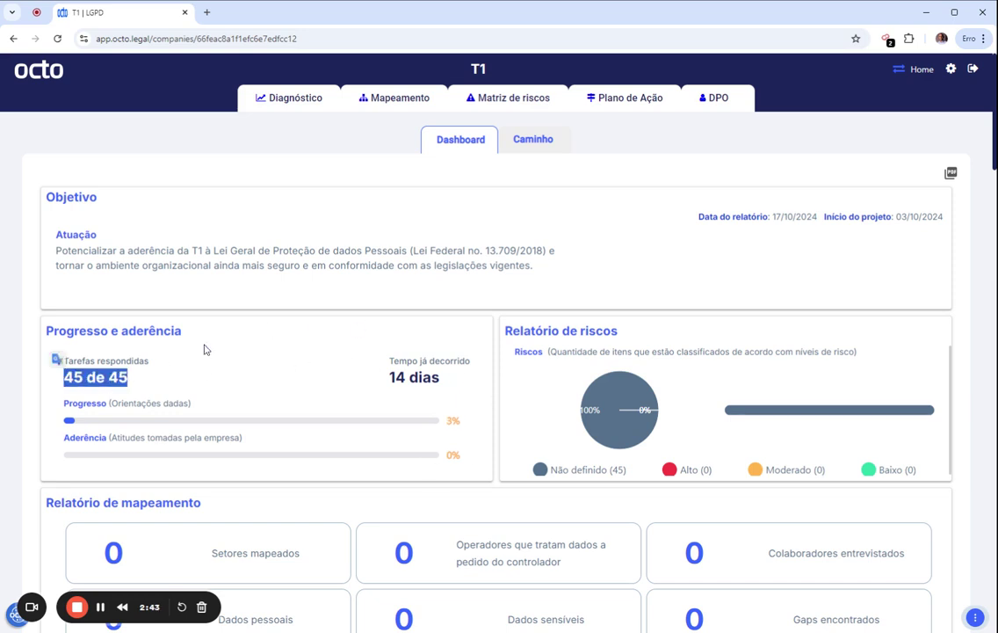
Open pending Activity 2 in the action plan, assign it a responsible person, and save the action.
click(615, 109)
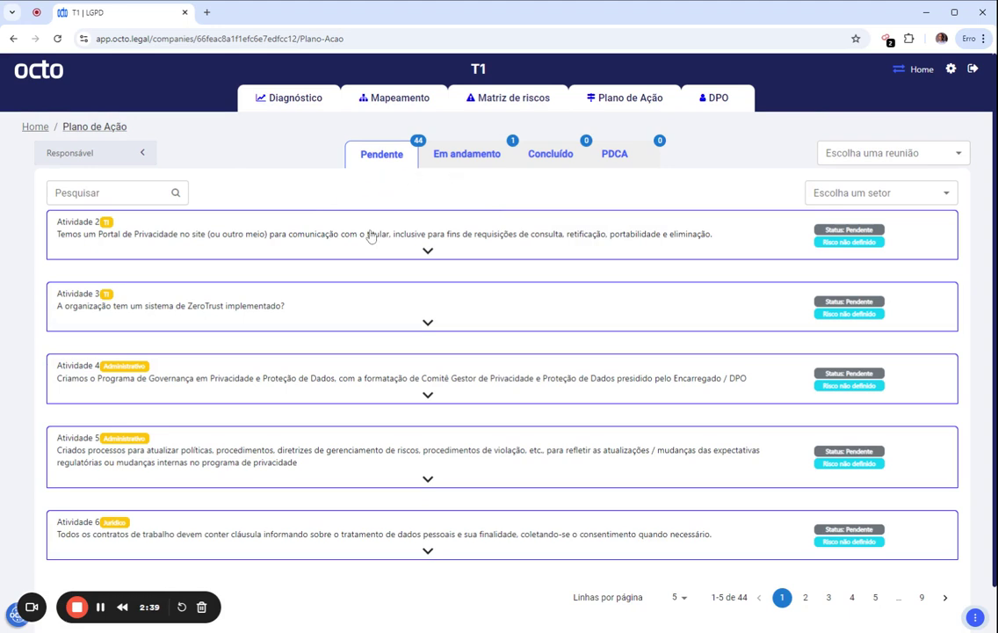
click(380, 234)
click(167, 361)
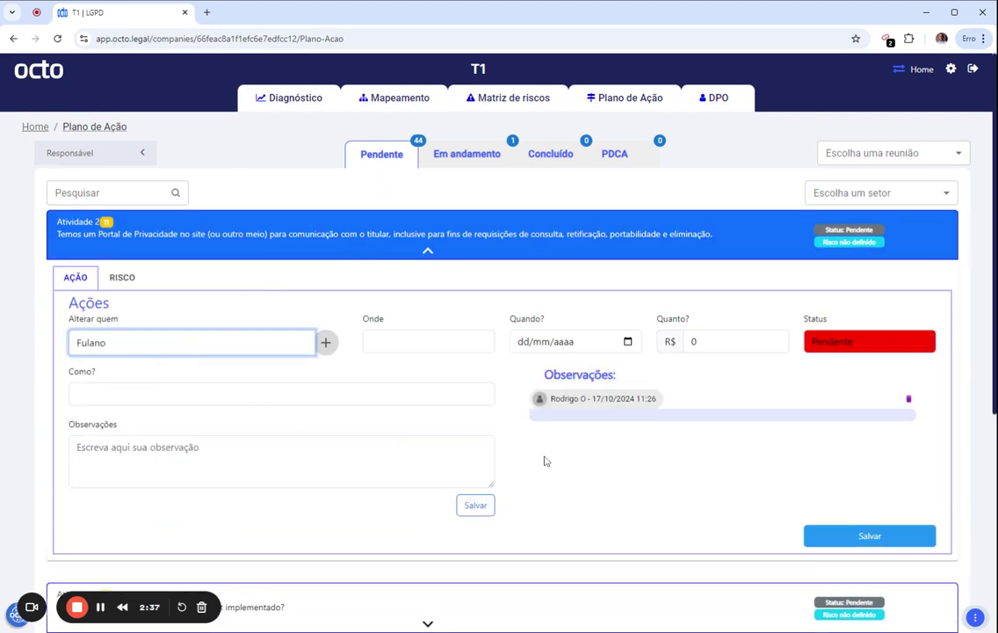
click(859, 535)
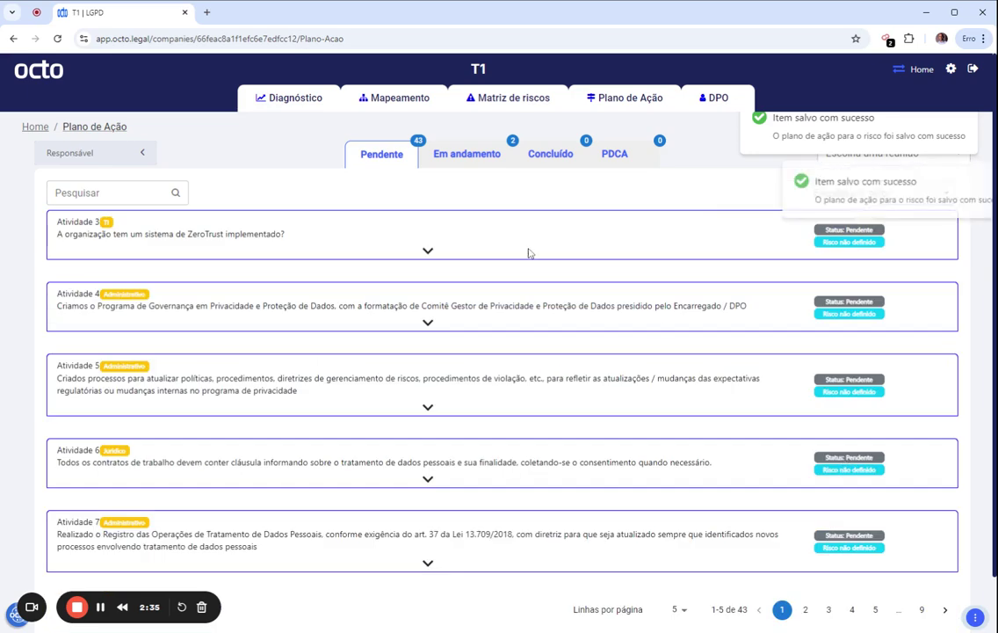
Assign a responsible person to pending Activity 3, about the ZeroTrust system, and save the action.
click(334, 239)
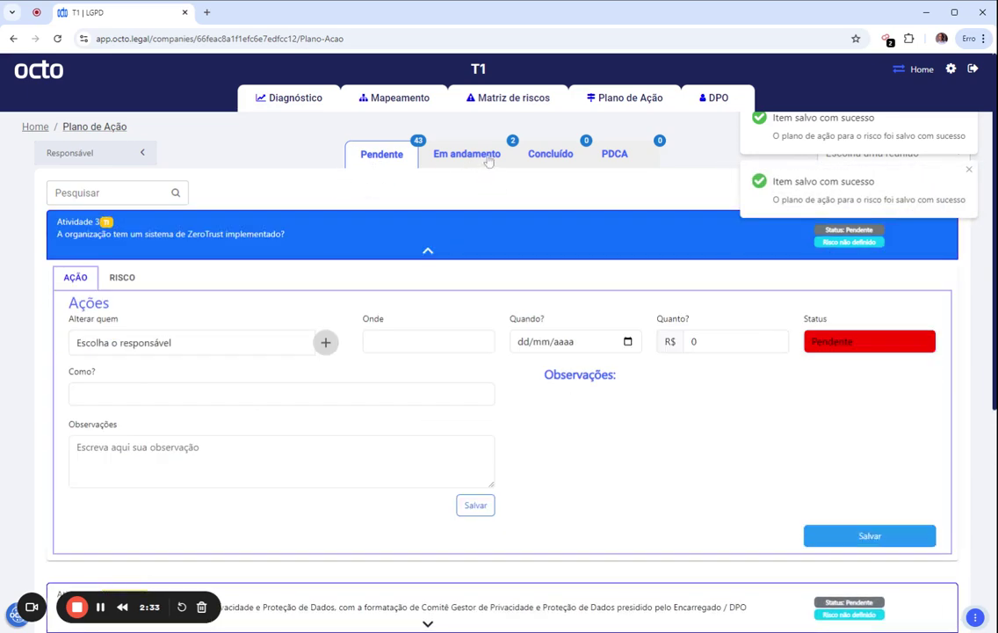
click(200, 342)
click(184, 363)
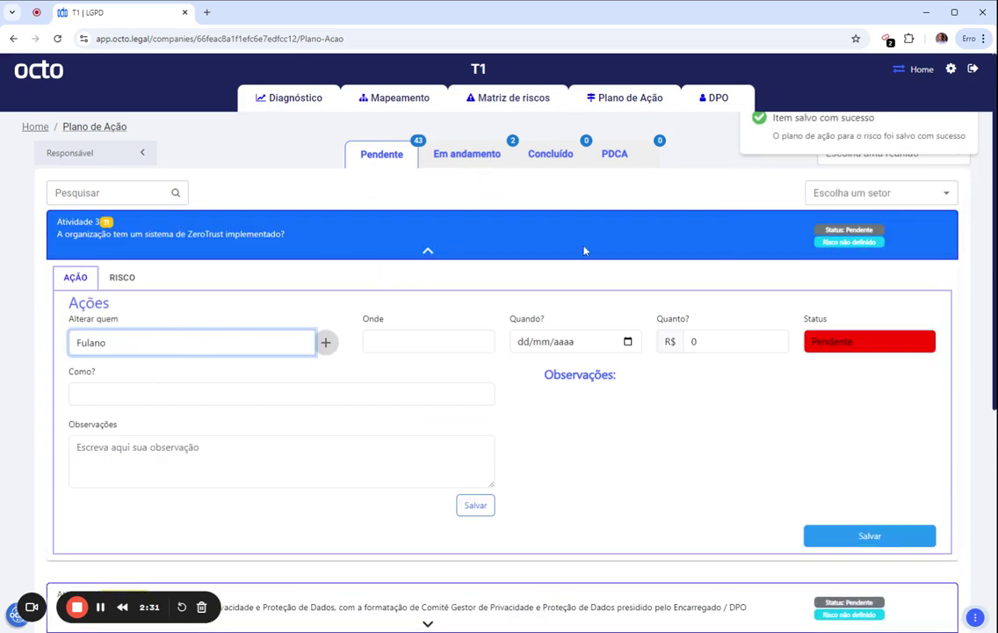
click(859, 535)
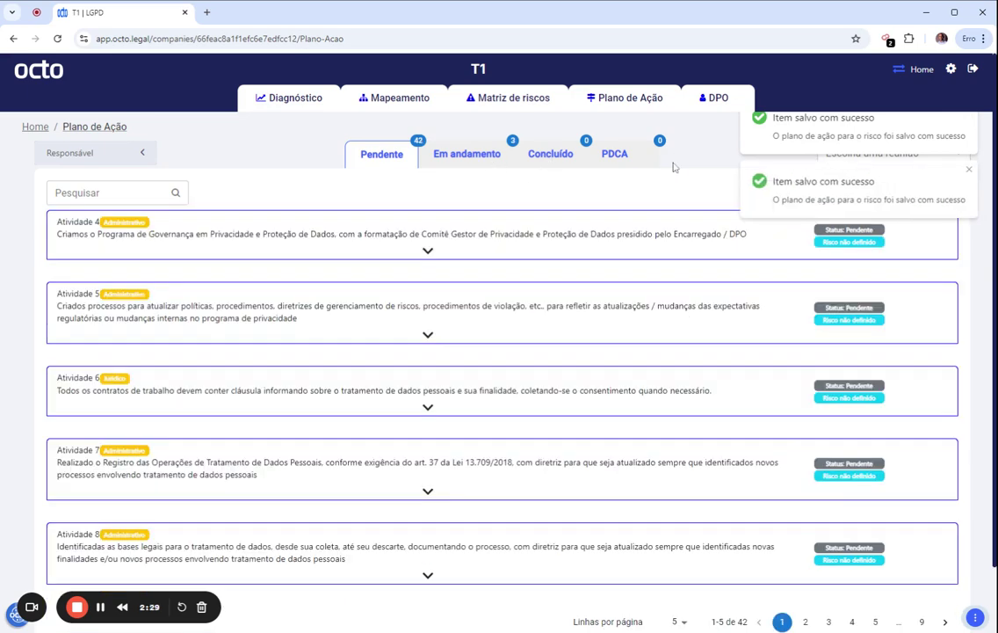
Assign a responsible person to pending Activity 4, about the privacy governance program, and save the action.
click(275, 250)
click(207, 347)
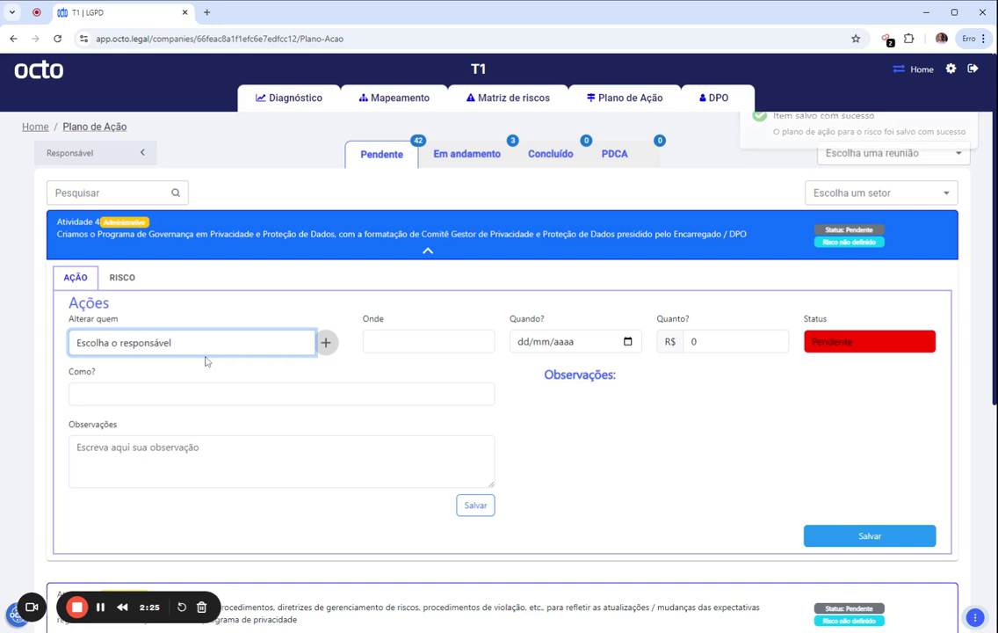
click(874, 536)
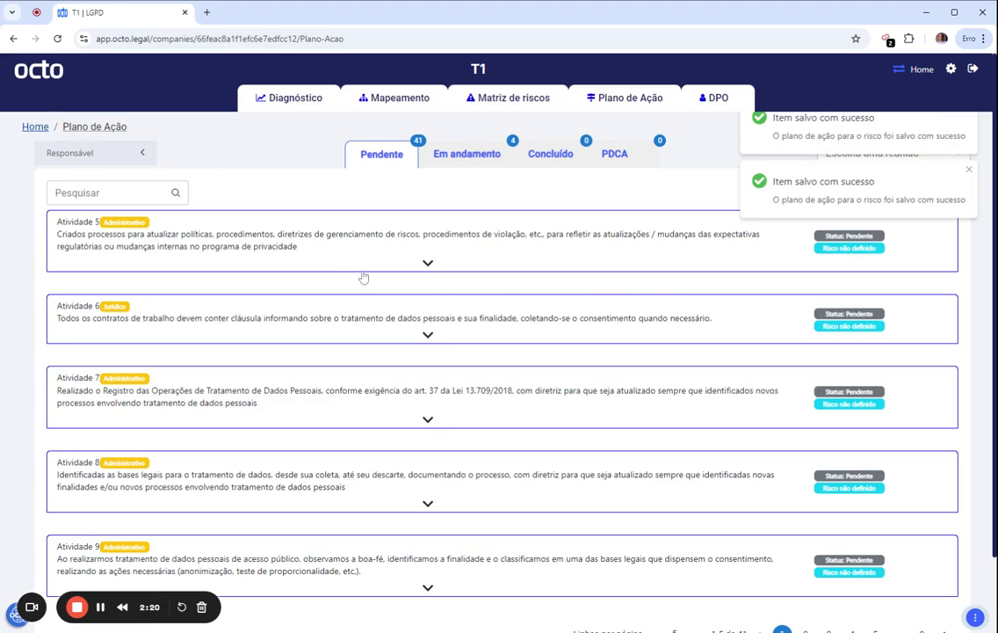
Return to the dashboard and examine the "Progresso" percentage and the "Aderência (Atitudes tomadas pela empresa)" indicator.
key(F5)
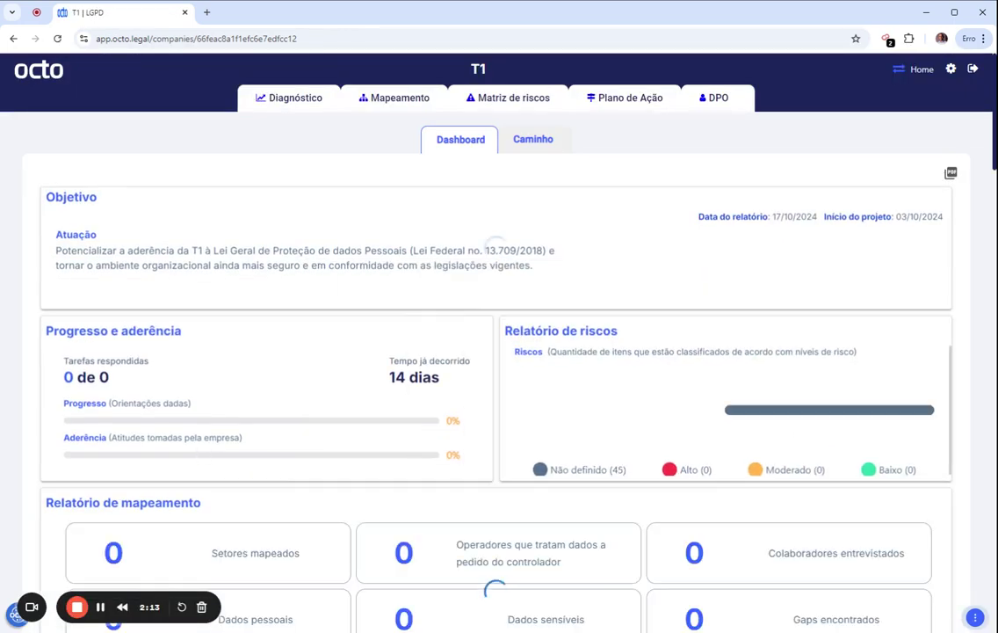
double_click(452, 421)
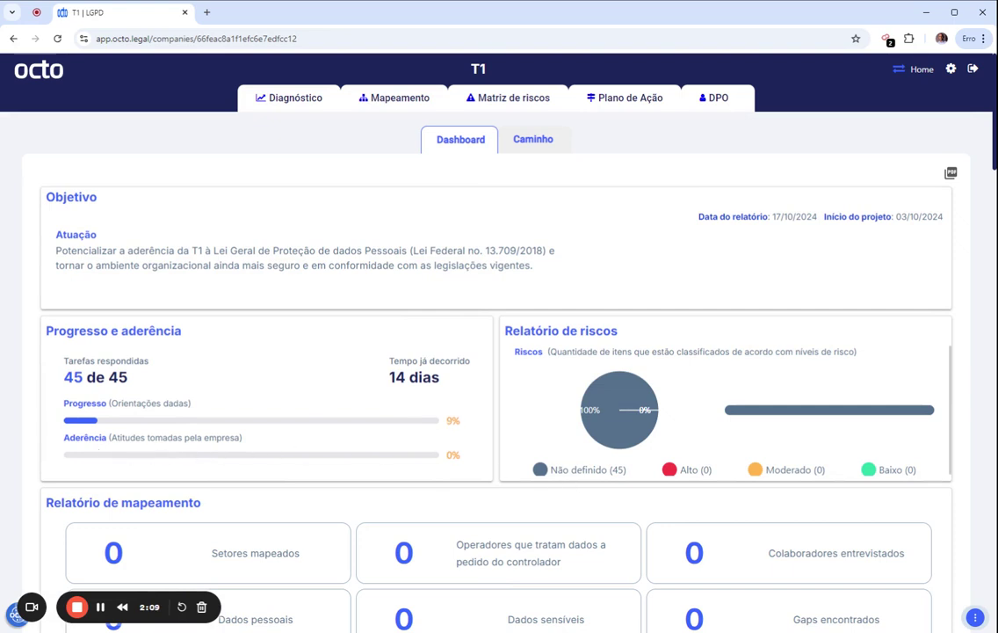
drag(125, 437, 216, 438)
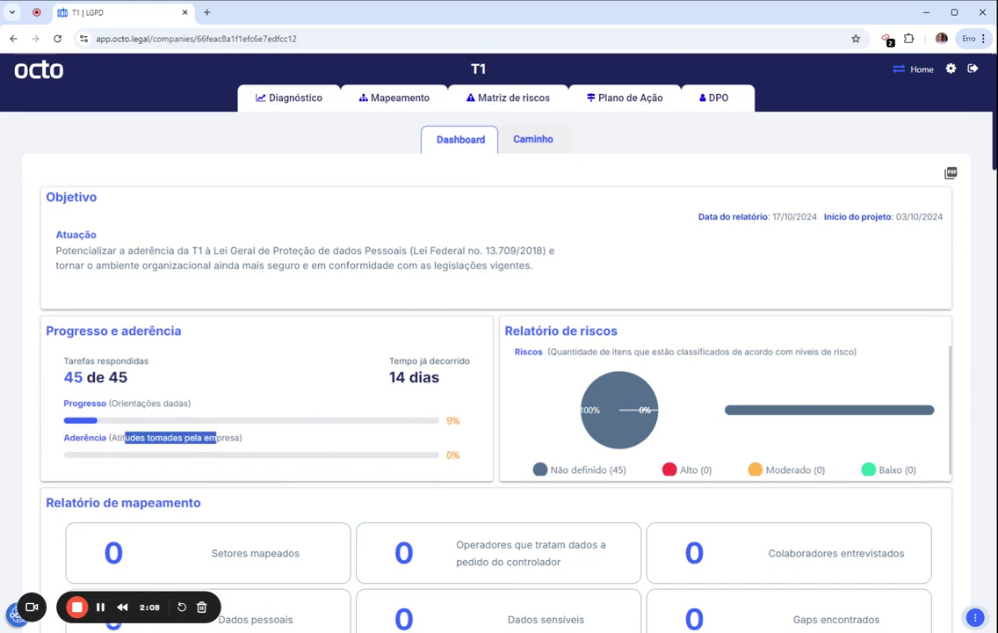
Open Activity 1 among the action plan's in-progress activities and save the observation "Nomeação feita dia tal.".
click(621, 106)
click(500, 160)
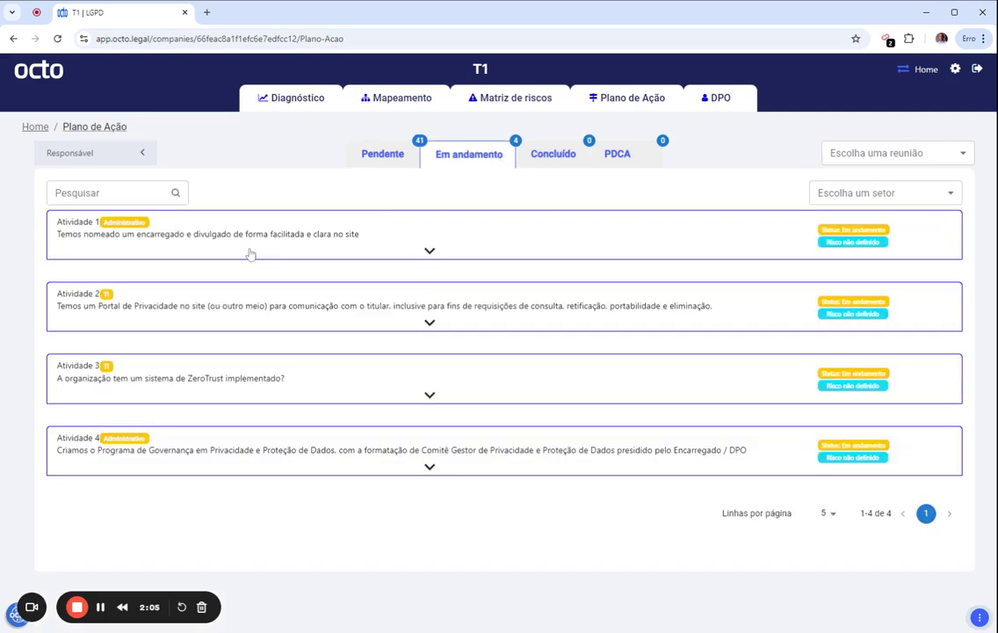
click(252, 248)
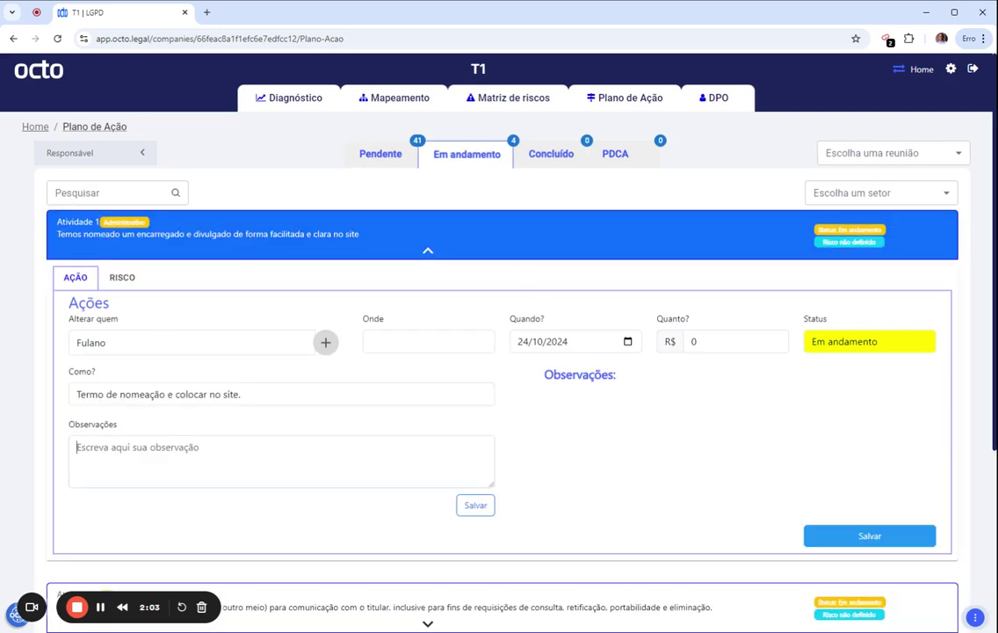
text(No)
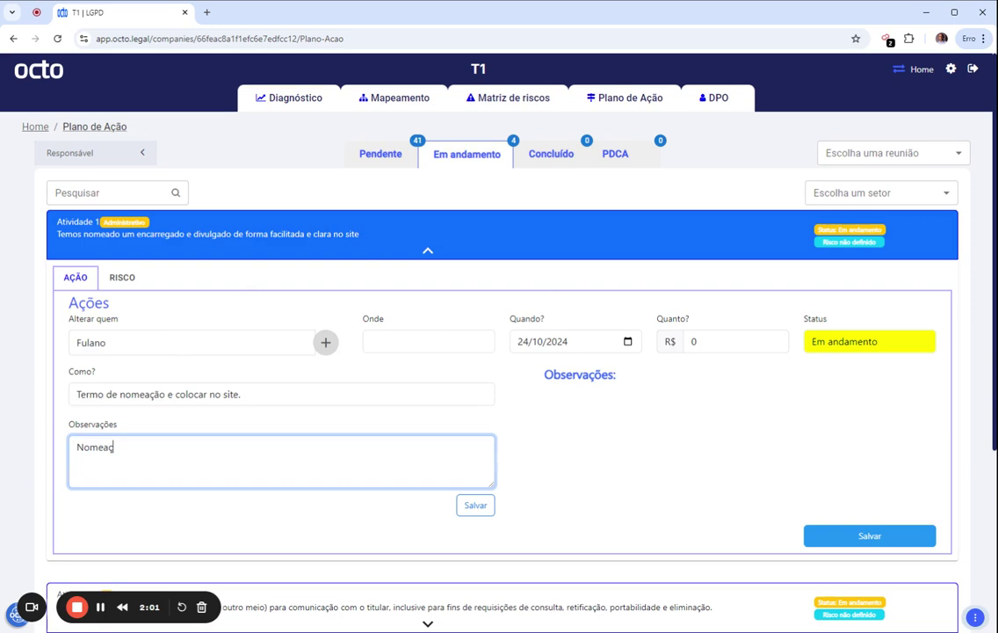
text(meação feita dia tal.)
click(481, 507)
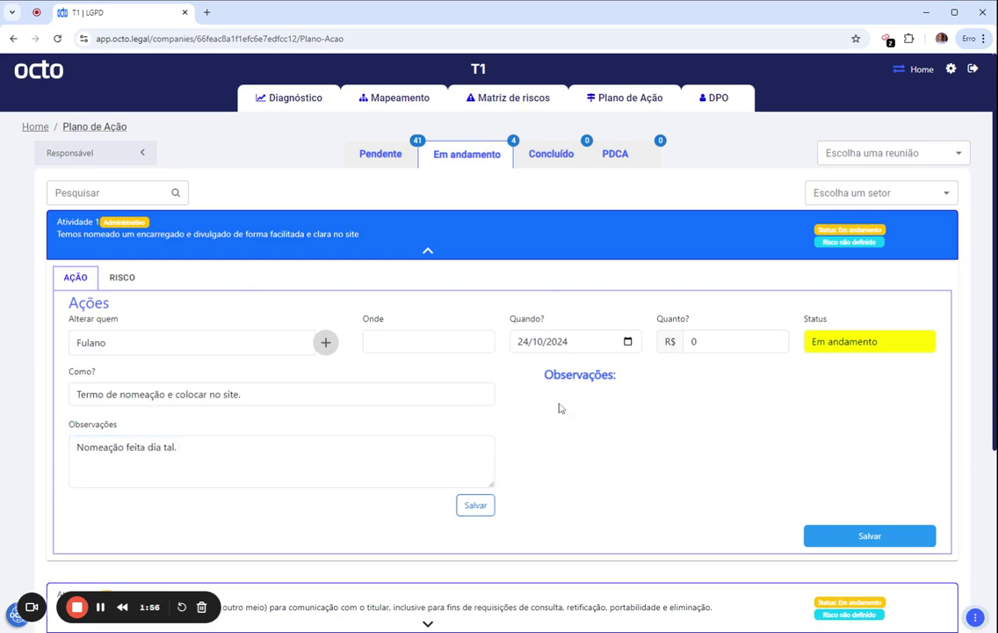
Set Activity 1's status to "Concluído" and save the action.
click(849, 348)
click(808, 372)
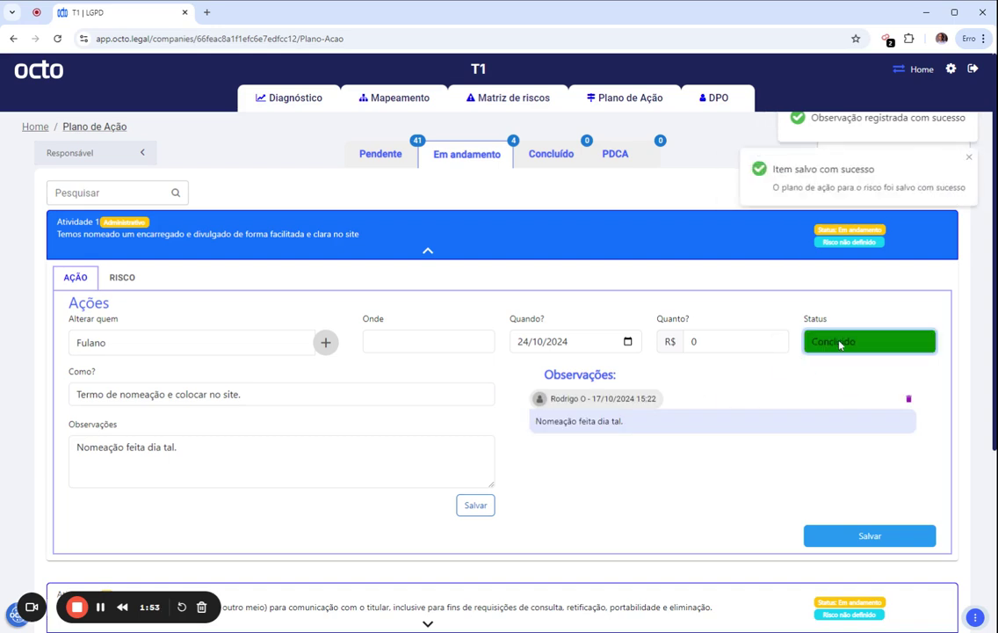
click(822, 536)
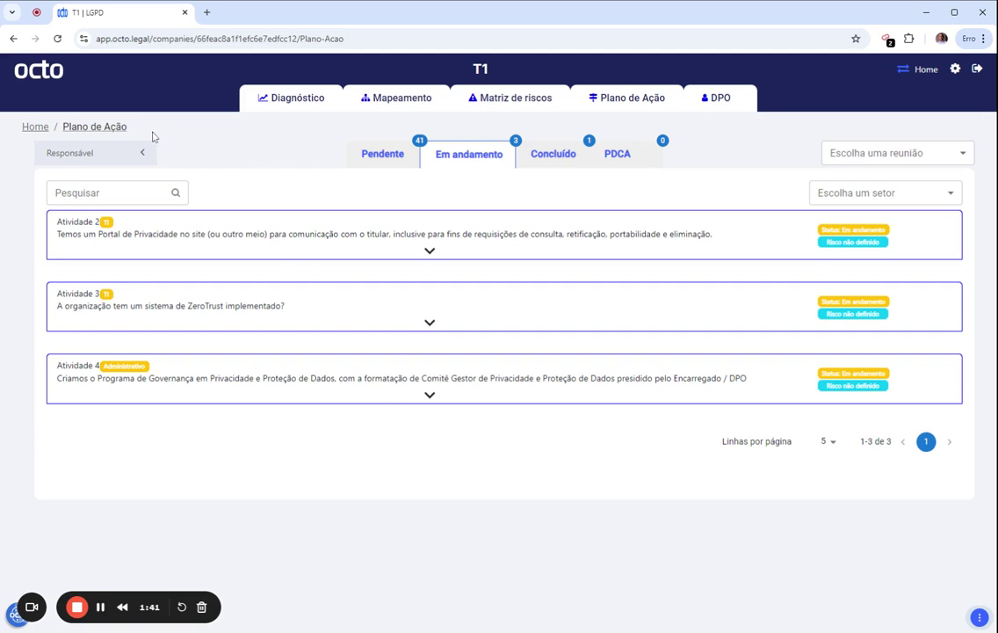
Return to the dashboard and compare the "Progresso (Orientações dadas)" and "Aderência" indicators with their percentages.
click(36, 128)
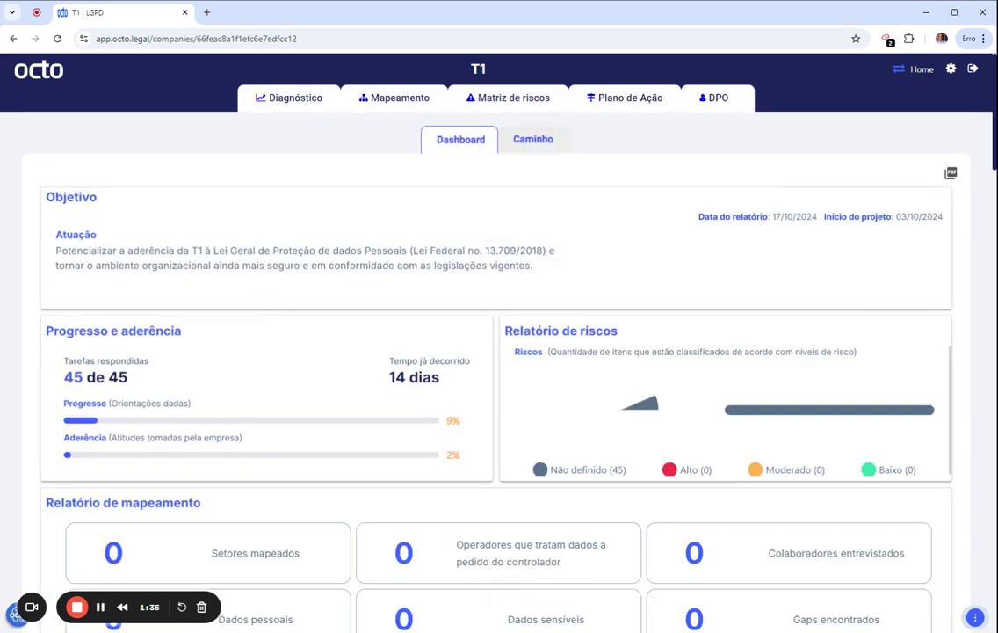
drag(409, 471, 470, 468)
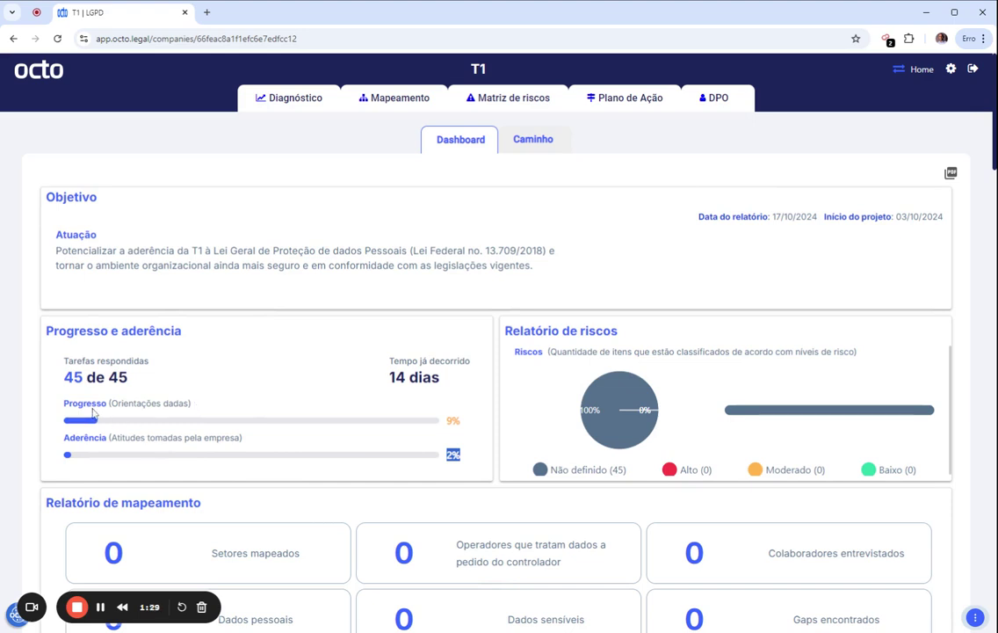
drag(118, 404, 152, 404)
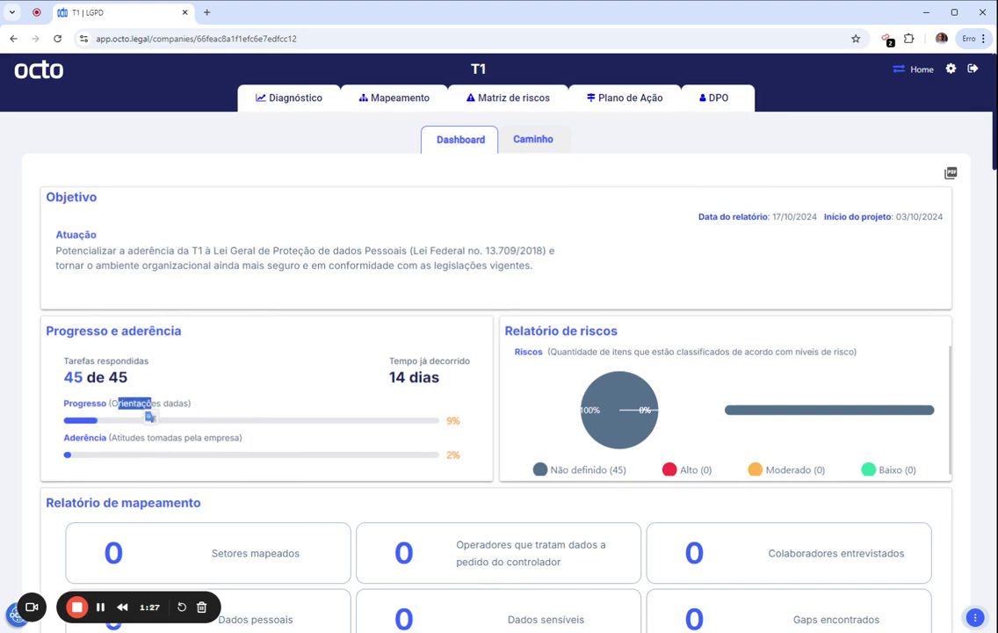
double_click(136, 403)
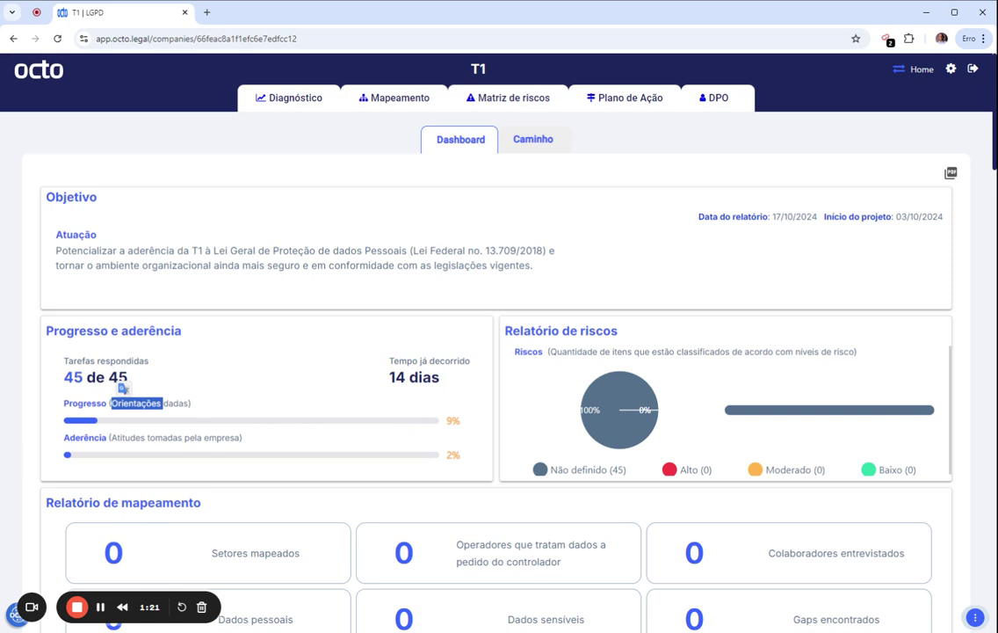
double_click(453, 420)
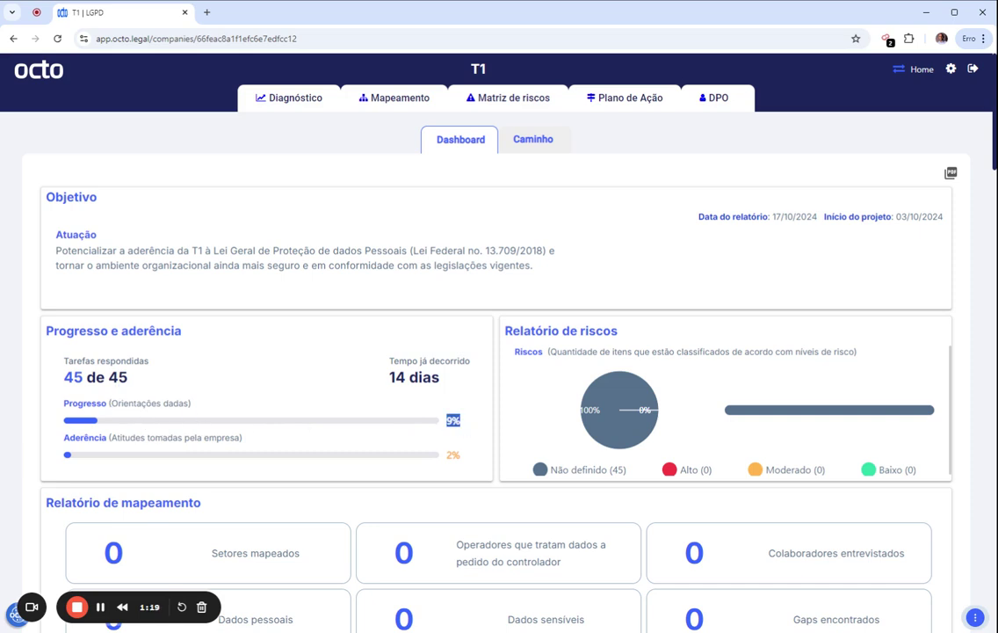
double_click(174, 404)
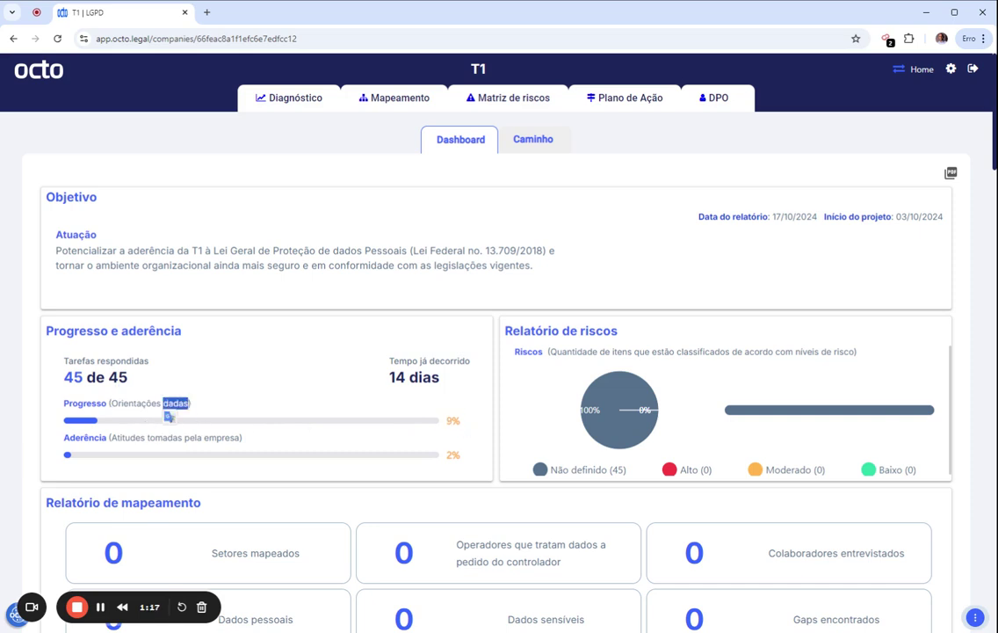
click(145, 422)
drag(448, 456, 514, 484)
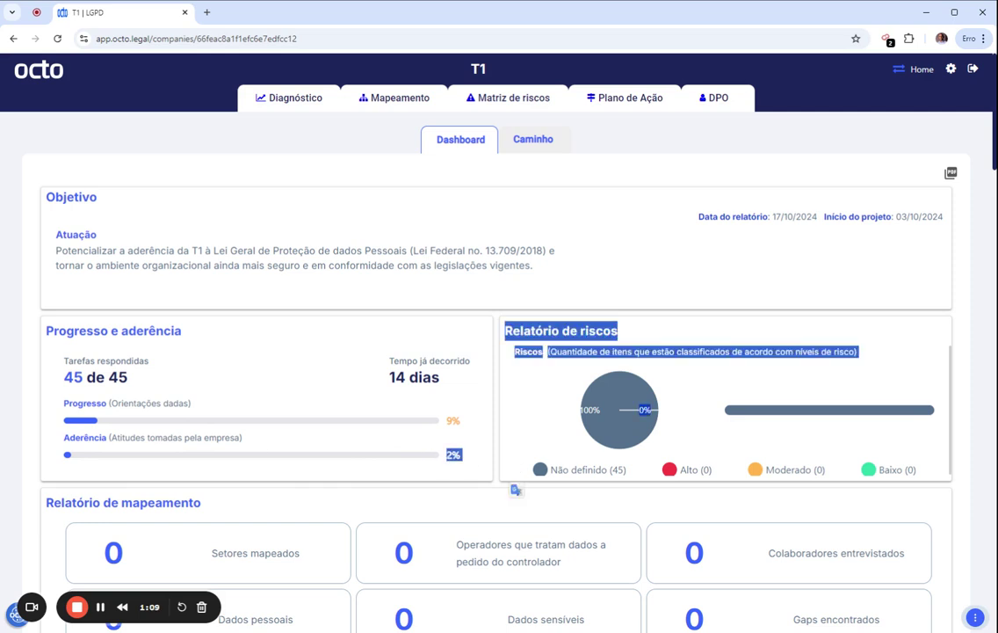
double_click(85, 436)
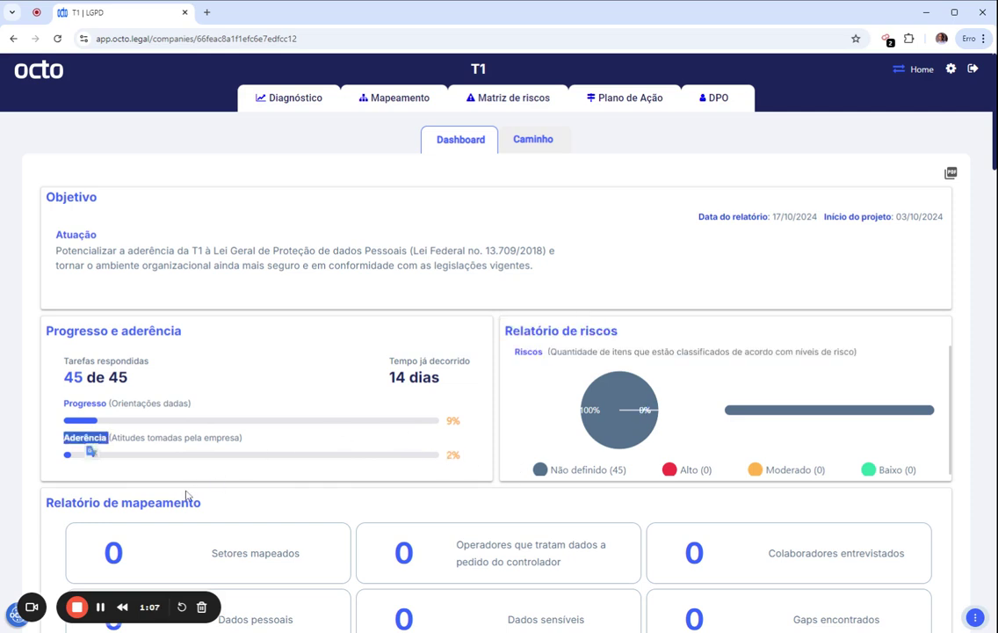